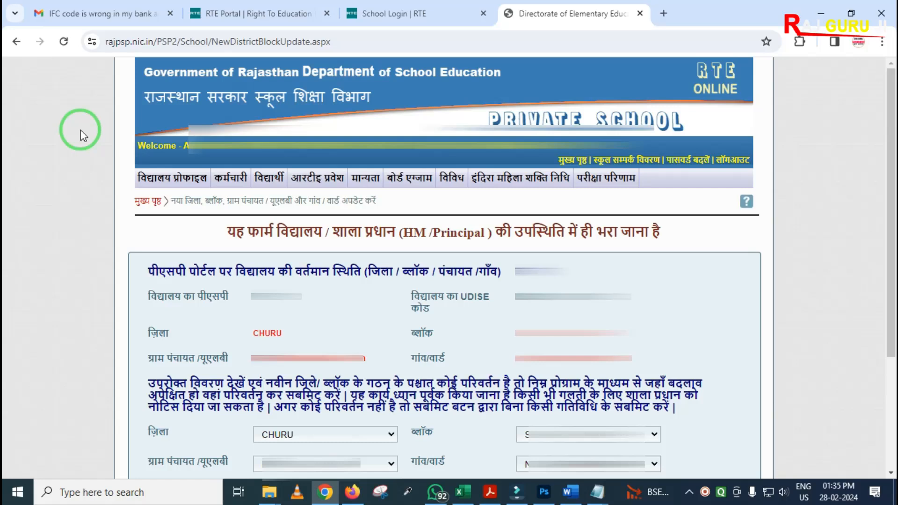
- Review the district, block, gram panchayat, village and UDISE code fields on the location update form
scroll(80, 130, "down", 2)
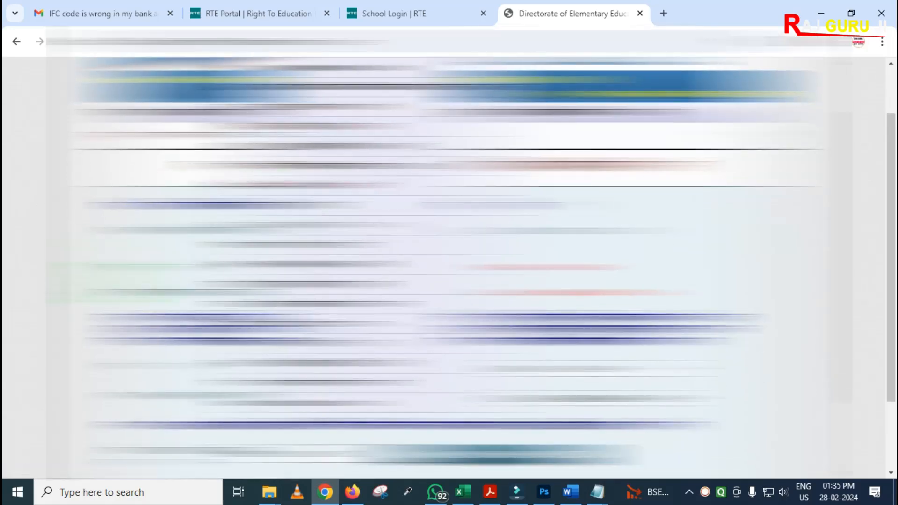
scroll(447, 267, "down", 1)
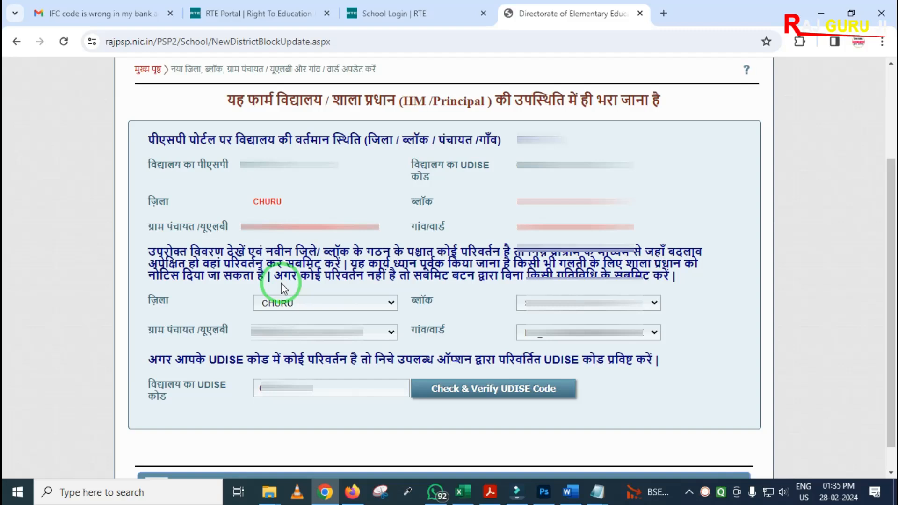
left_click(296, 310)
left_click(296, 312)
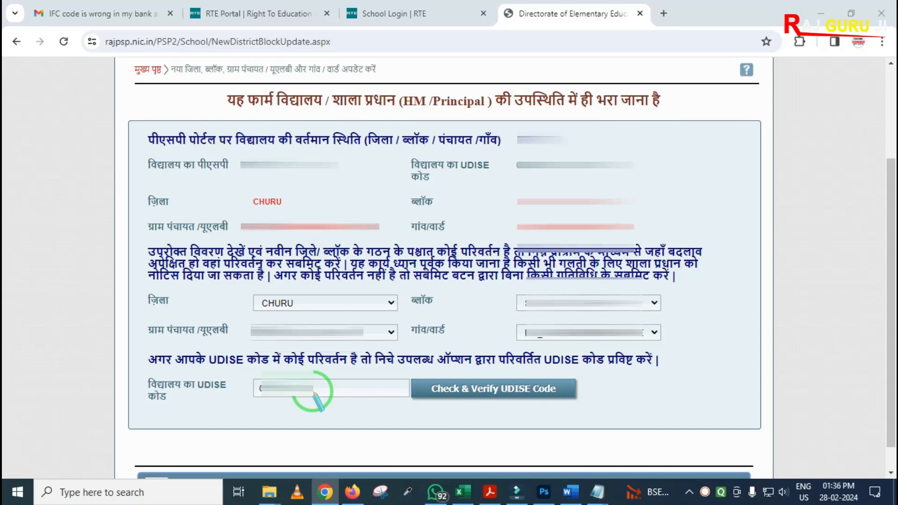
mouse_move(386, 357)
left_mouse_down()
mouse_move(398, 397)
mouse_move(498, 417)
mouse_move(599, 415)
left_mouse_up()
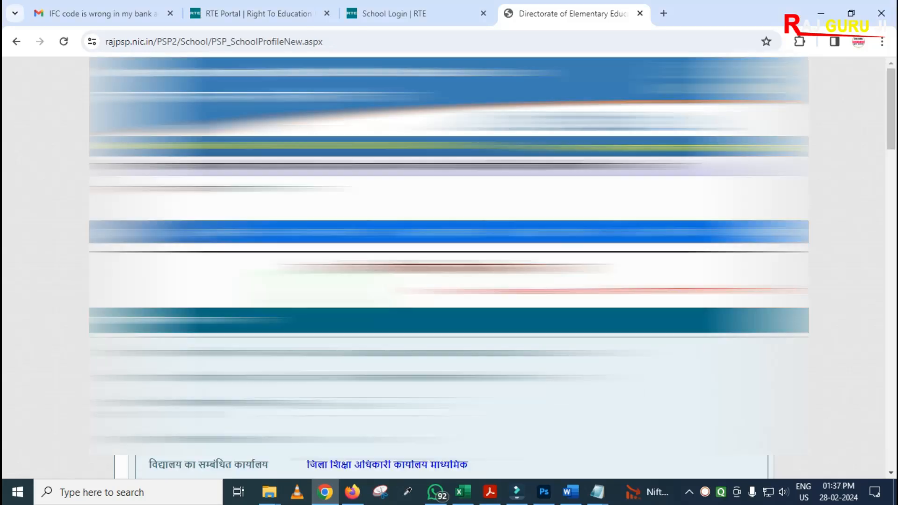
key("ctrl+alt+d")
mouse_move(95, 196)
left_mouse_down()
mouse_move(282, 261)
mouse_move(782, 284)
left_mouse_up()
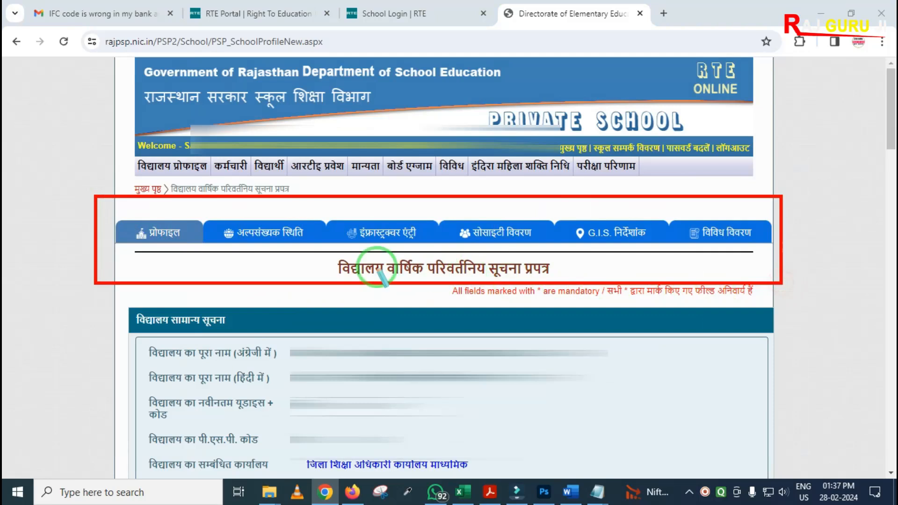
right_click(287, 268)
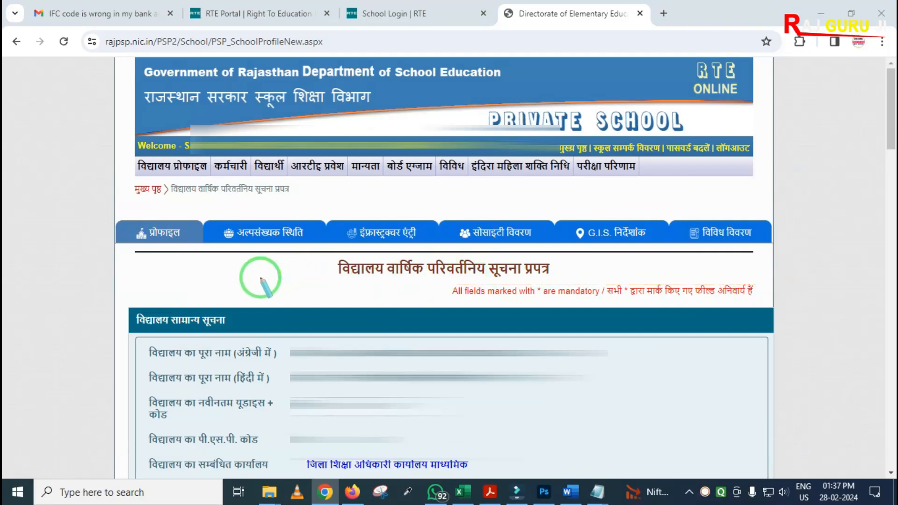
mouse_move(106, 212)
left_mouse_down()
mouse_move(150, 248)
mouse_move(177, 244)
left_mouse_up()
mouse_move(196, 209)
left_mouse_down()
mouse_move(281, 250)
mouse_move(304, 248)
left_mouse_up()
mouse_move(334, 214)
left_mouse_down()
mouse_move(384, 249)
mouse_move(438, 248)
left_mouse_up()
left_click_drag(464, 209, 512, 251)
mouse_move(553, 205)
left_mouse_down()
mouse_move(593, 245)
mouse_move(656, 250)
left_mouse_up()
left_click_drag(666, 209, 740, 250)
right_click(547, 260)
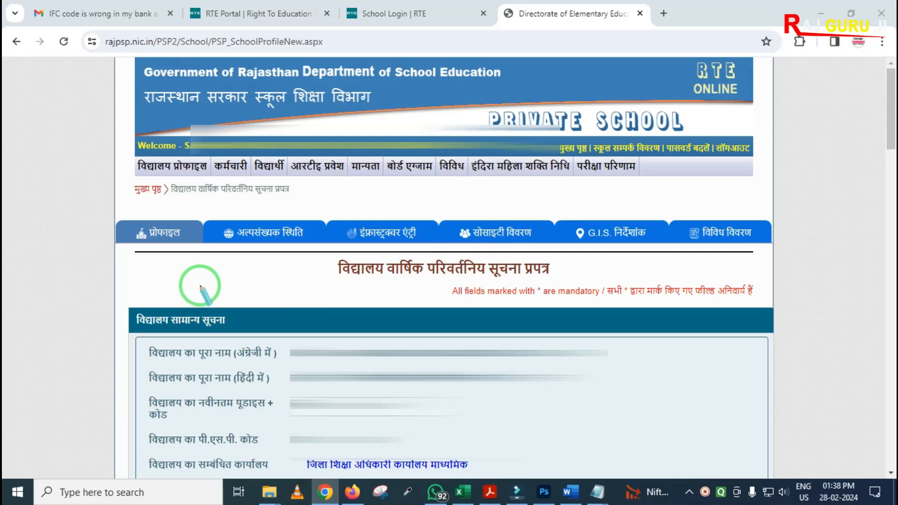
left_click_drag(110, 217, 196, 257)
right_click(192, 258)
key("Escape")
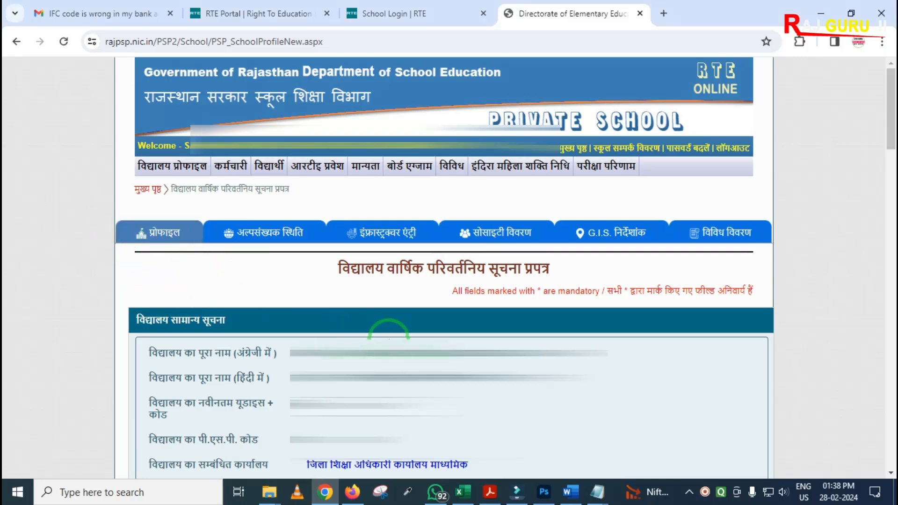
- Examine the school profile form's general, address, recognition, approved subject and contact details sections
scroll(392, 339, "down", 3)
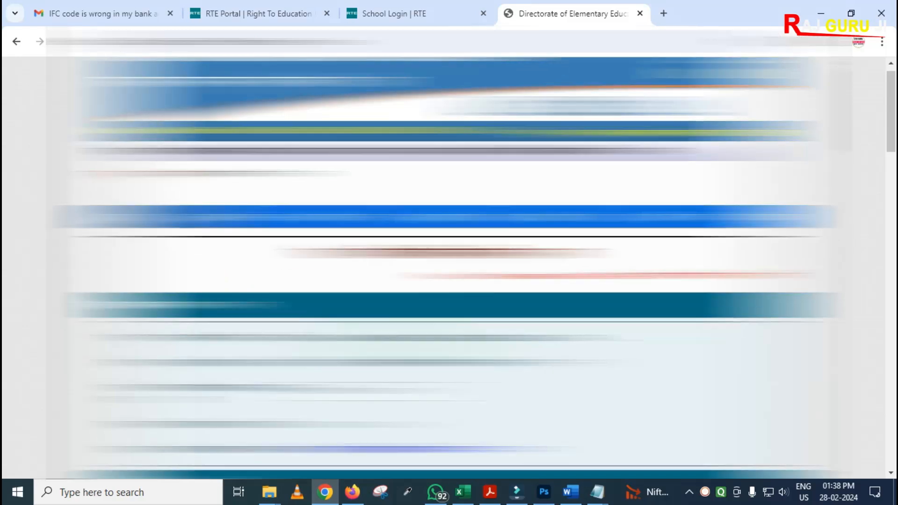
scroll(449, 266, "down", 4)
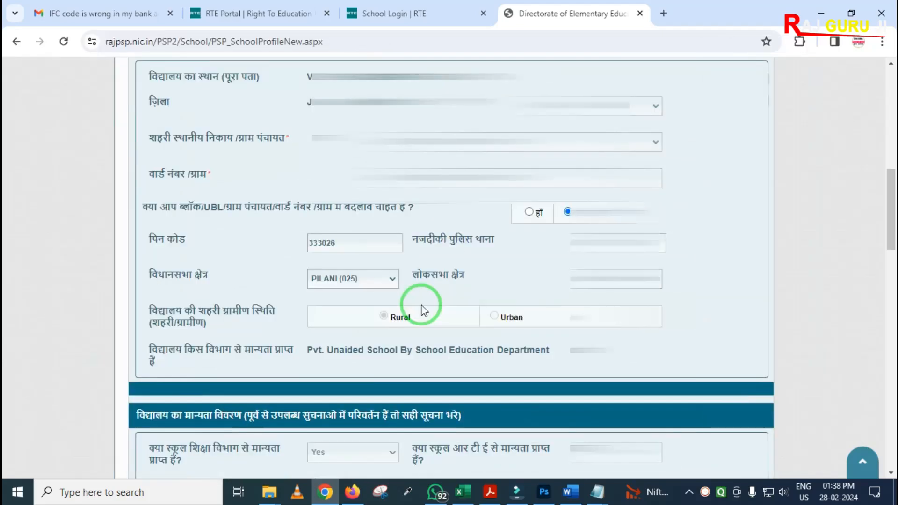
scroll(421, 309, "down", 4)
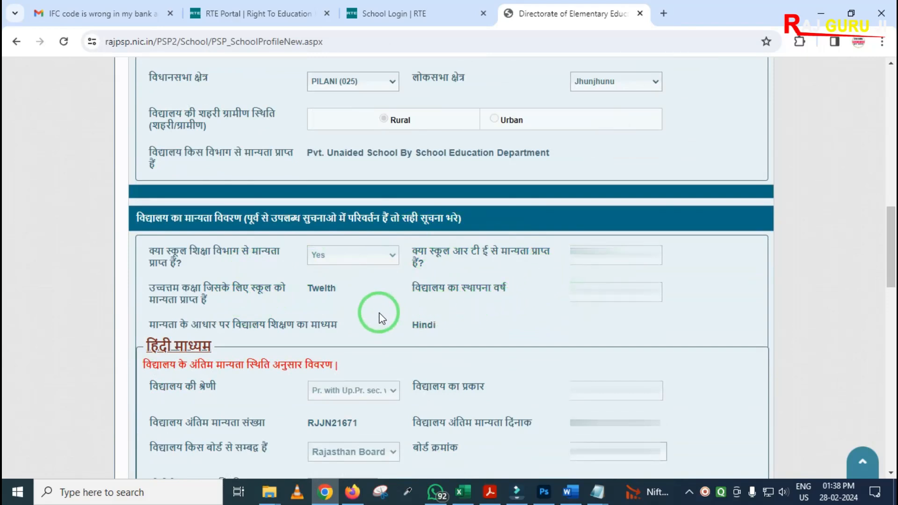
scroll(380, 318, "down", 3)
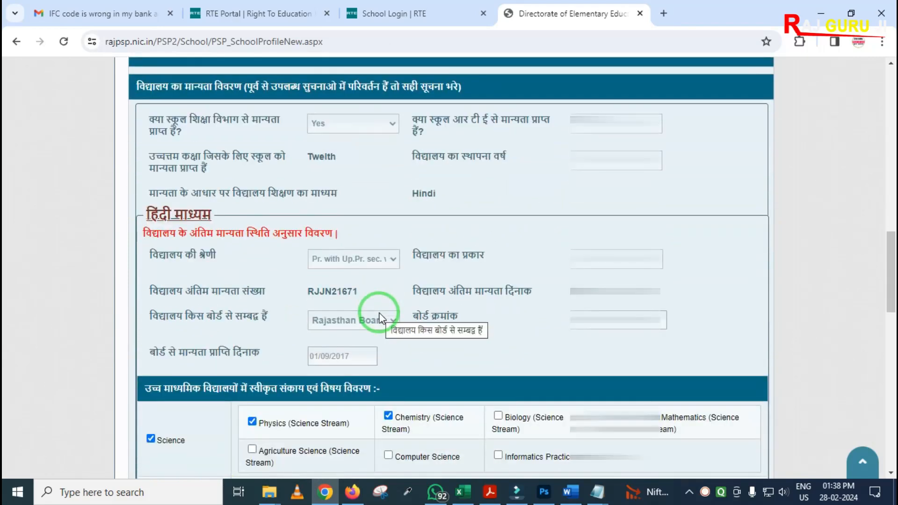
scroll(380, 318, "down", 3)
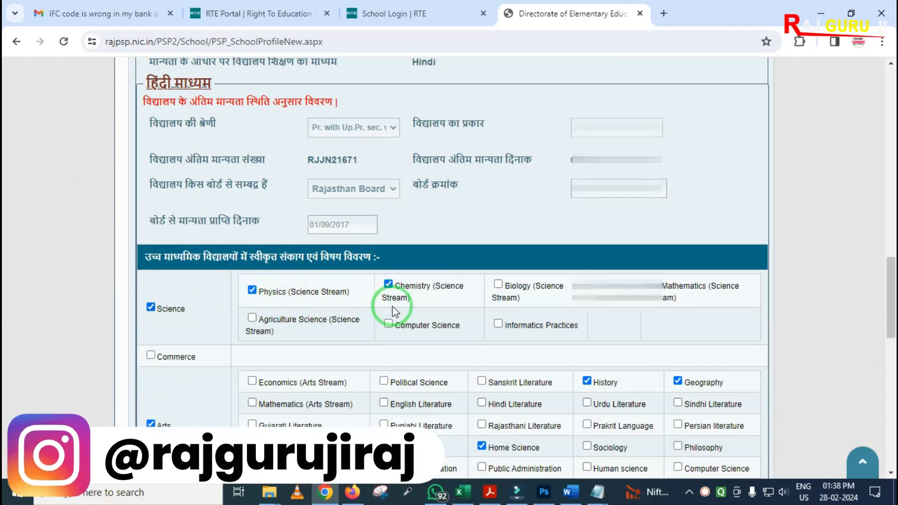
scroll(395, 311, "down", 1)
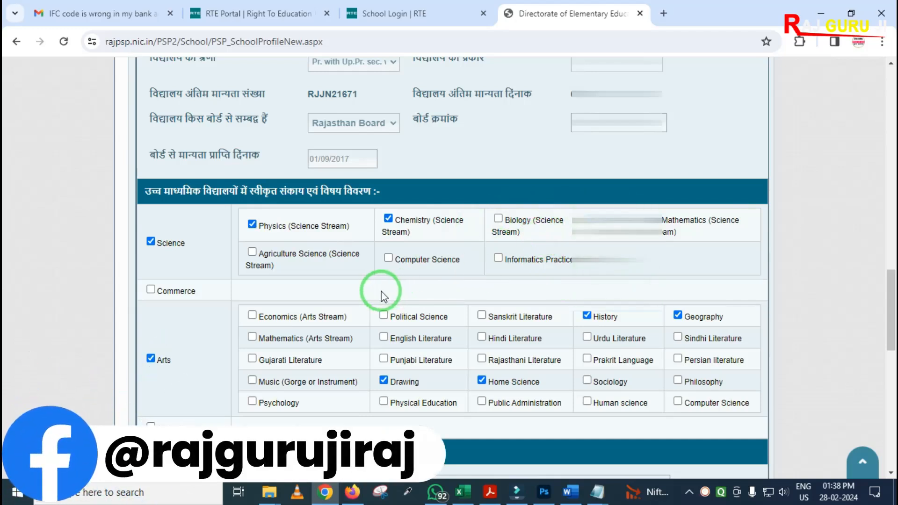
scroll(383, 296, "down", 3)
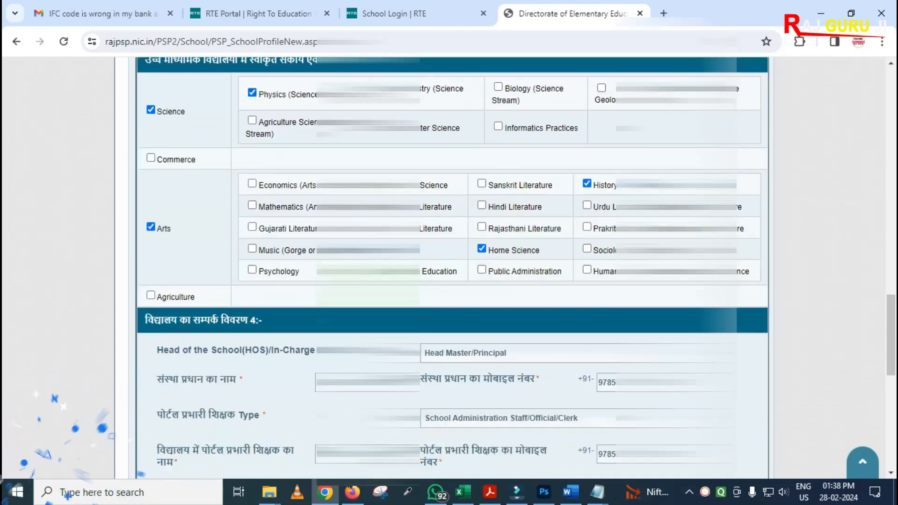
scroll(453, 226, "up", 2)
scroll(457, 212, "down", 4)
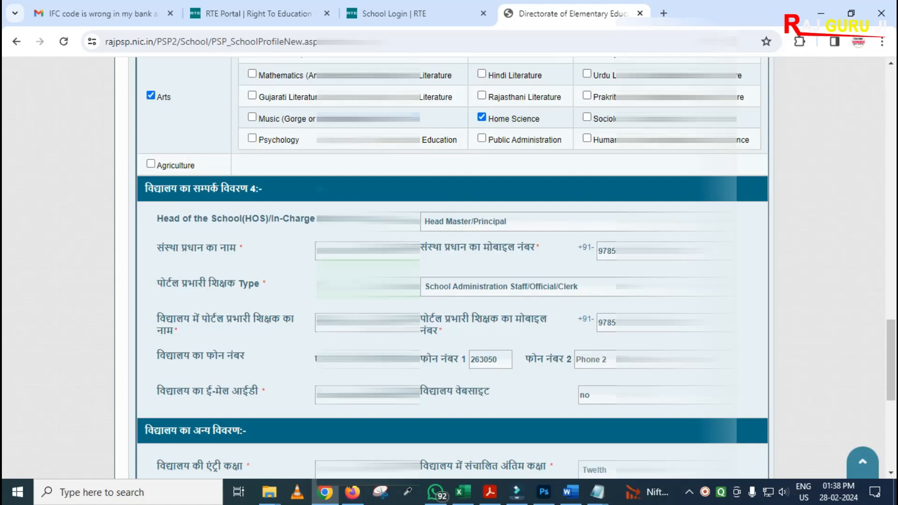
mouse_move(105, 182)
left_mouse_down()
mouse_move(431, 345)
mouse_move(782, 418)
left_mouse_up()
right_click(310, 327)
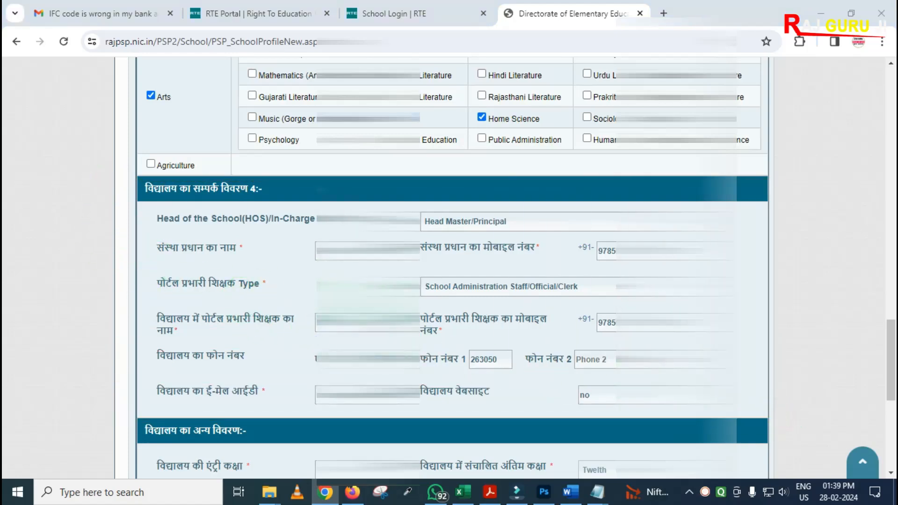
- Select PP.3+ as the school's entry class in the other details section of the profile
scroll(308, 299, "down", 4)
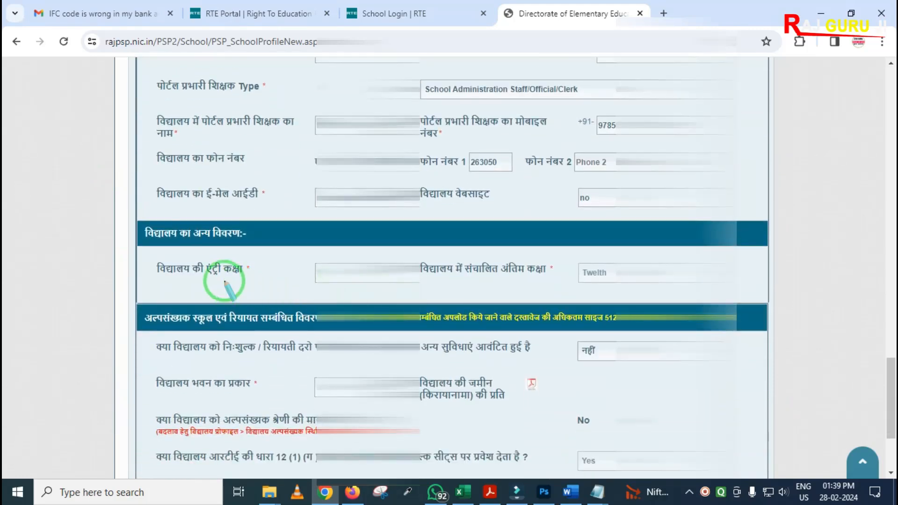
mouse_move(122, 214)
left_mouse_down()
mouse_move(149, 241)
mouse_move(253, 248)
left_mouse_up()
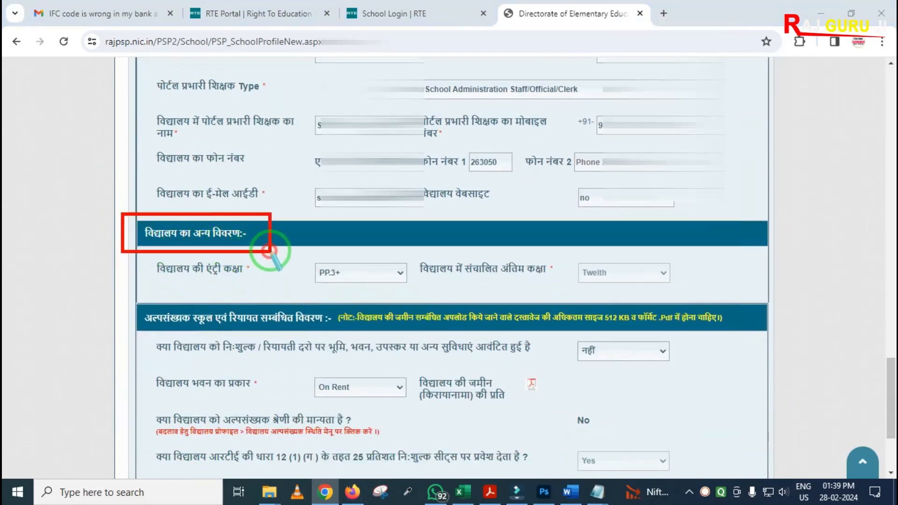
left_click_drag(132, 248, 229, 280)
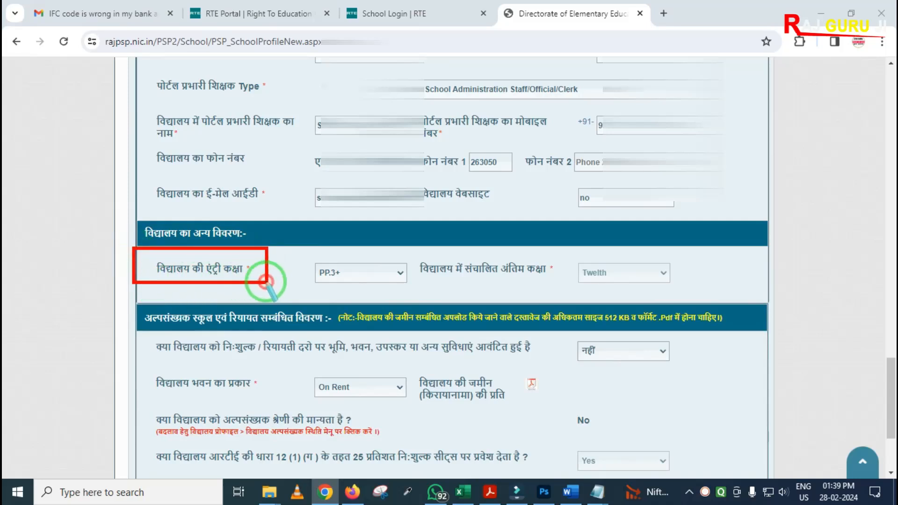
mouse_move(286, 251)
left_mouse_down()
mouse_move(351, 287)
mouse_move(412, 294)
left_mouse_up()
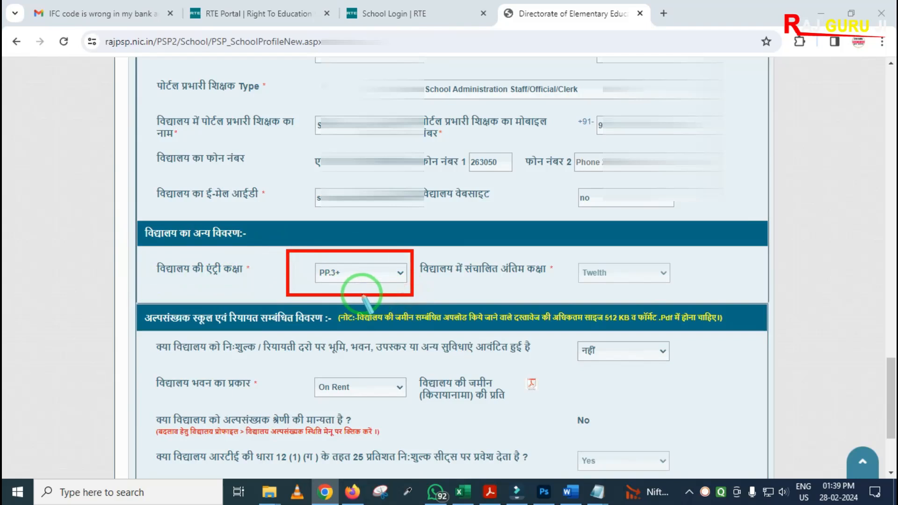
mouse_move(569, 250)
left_mouse_down()
mouse_move(621, 292)
mouse_move(681, 296)
left_mouse_up()
right_click(415, 290)
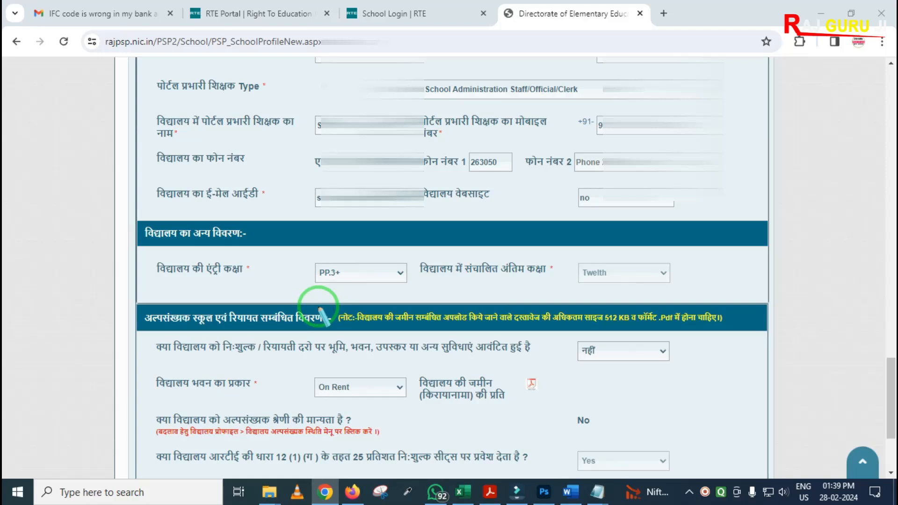
left_click(371, 272)
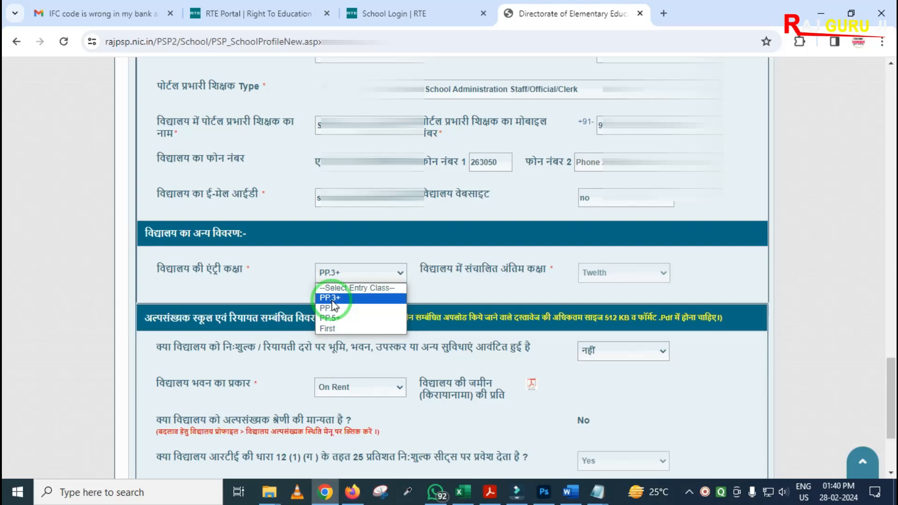
left_click(332, 299)
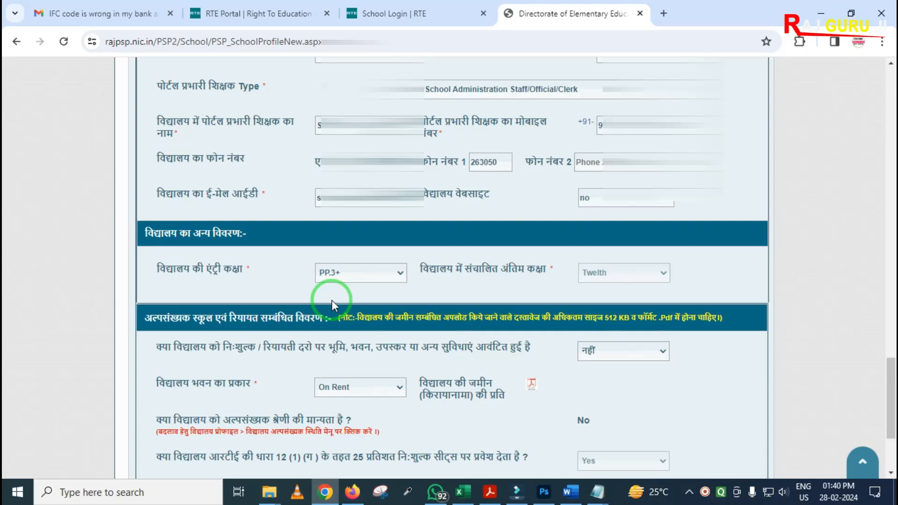
- Check the available entry class options for the school while keeping PP.3+ selected
left_click(370, 274)
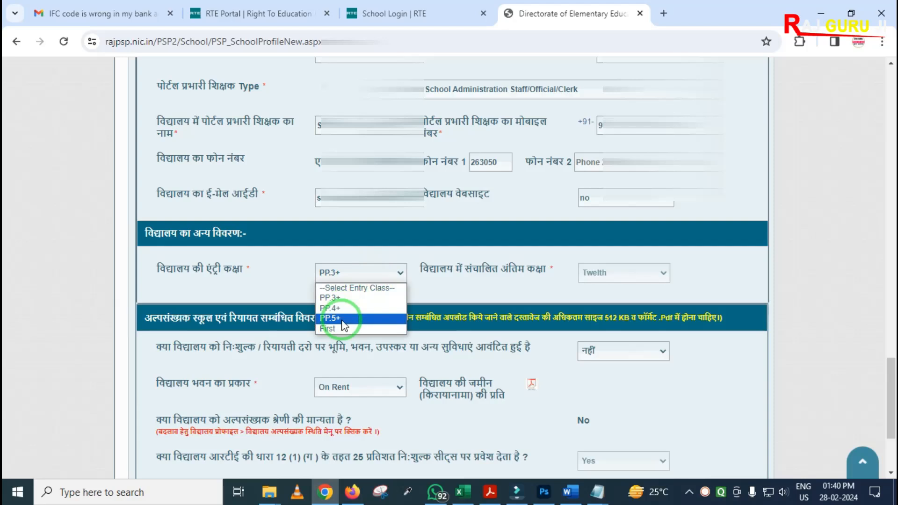
left_click(357, 272)
left_click(354, 273)
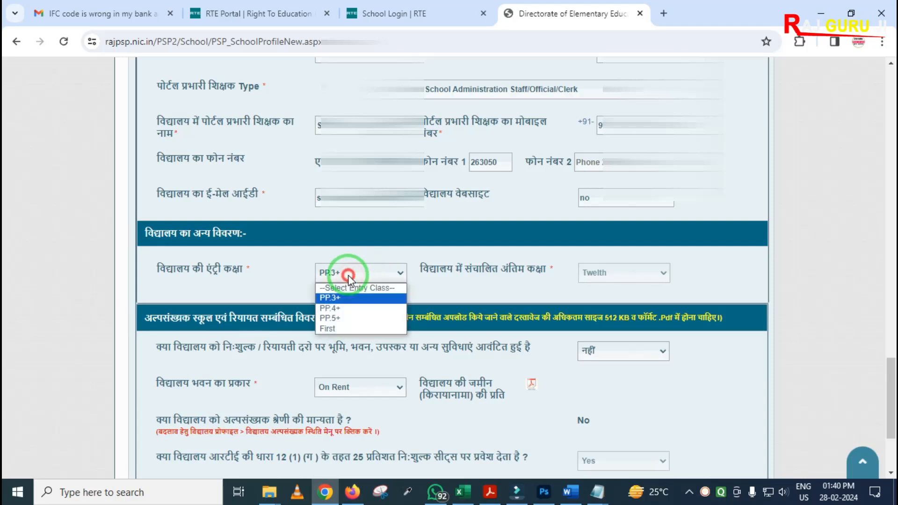
left_click(335, 317)
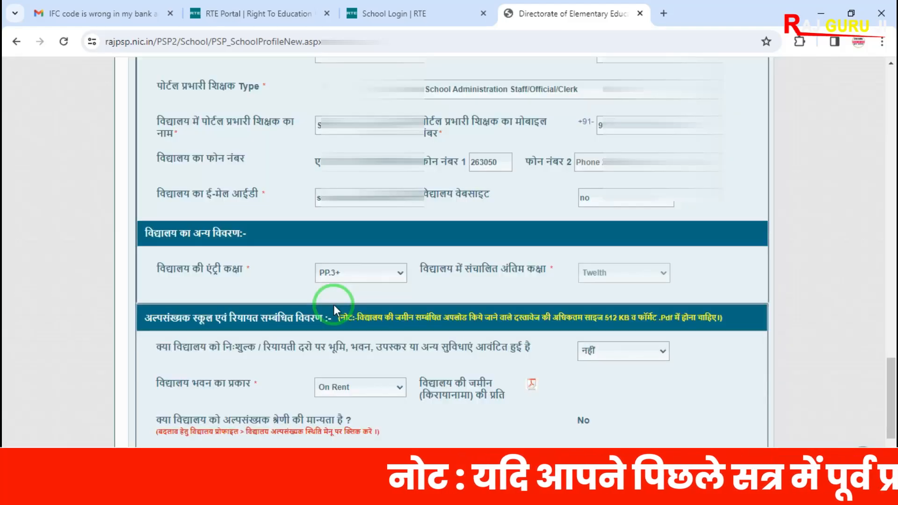
left_click(356, 275)
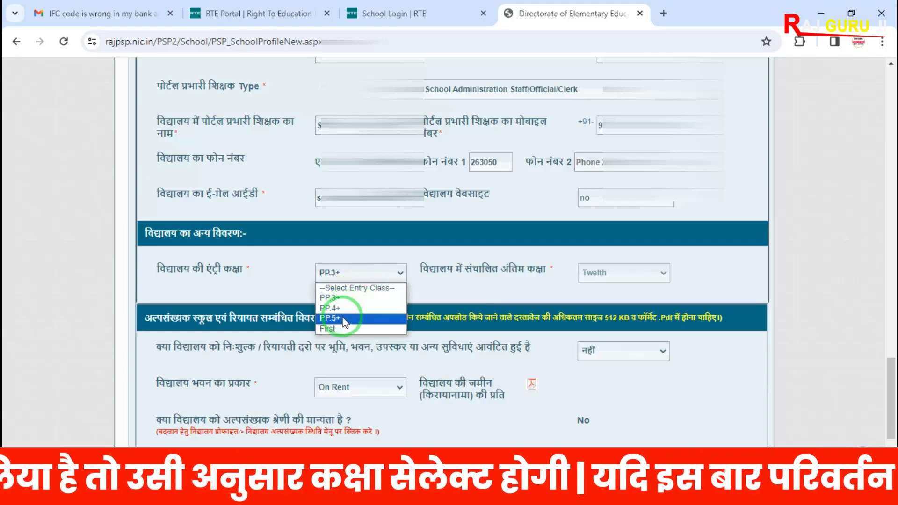
left_click(421, 294)
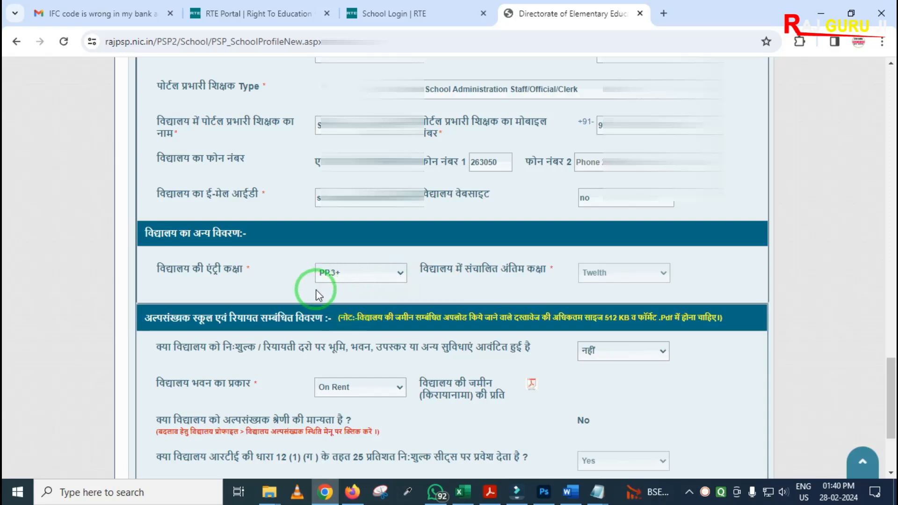
left_click_drag(297, 254, 411, 284)
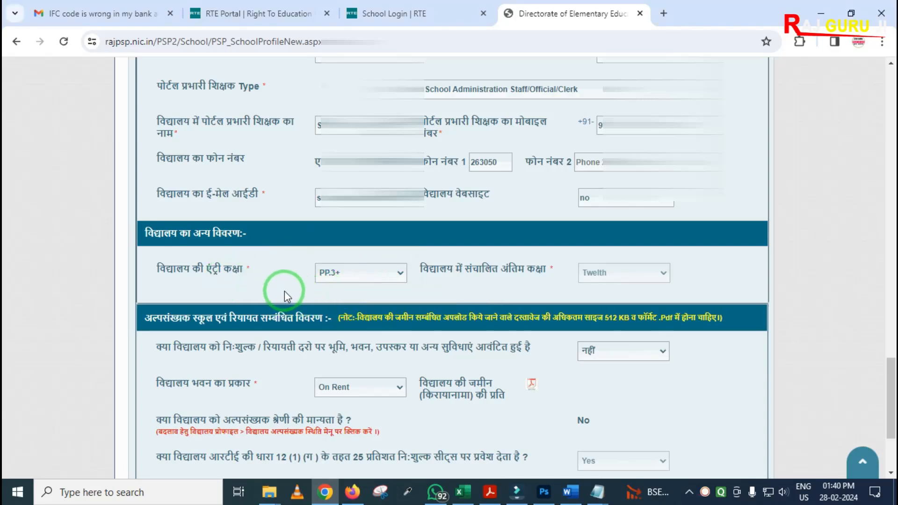
- Review the minority school and concession section, including the allotted facilities question and the school building type
scroll(285, 291, "down", 3)
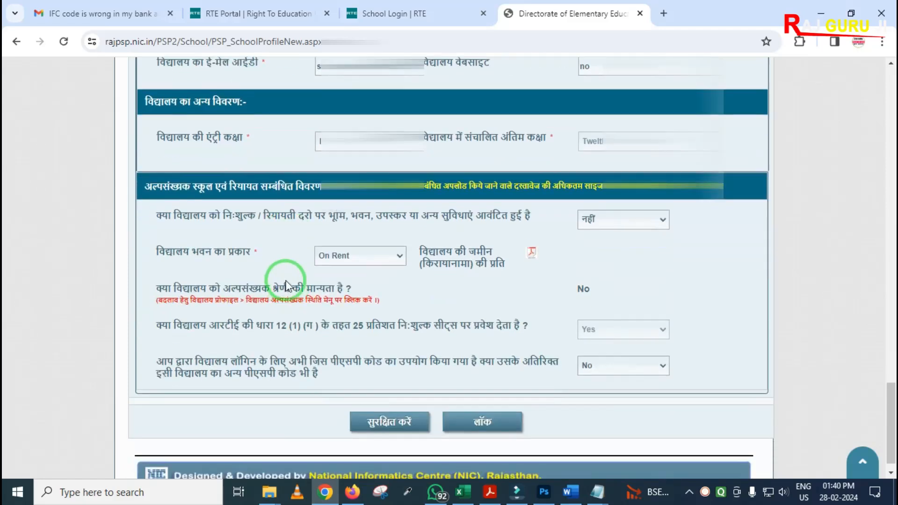
mouse_move(102, 183)
left_mouse_down()
mouse_move(257, 291)
mouse_move(720, 409)
left_mouse_up()
left_click_drag(124, 182, 269, 230)
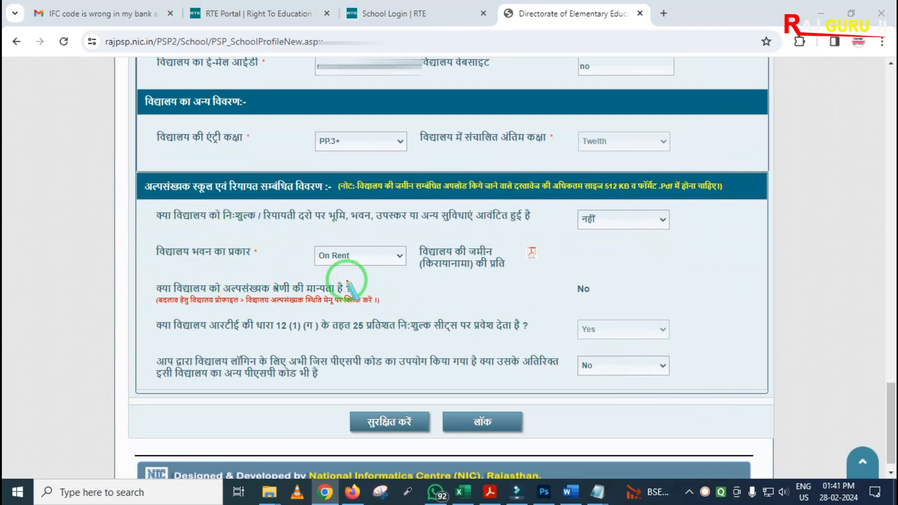
mouse_move(544, 194)
left_mouse_down()
mouse_move(587, 230)
mouse_move(682, 236)
left_mouse_up()
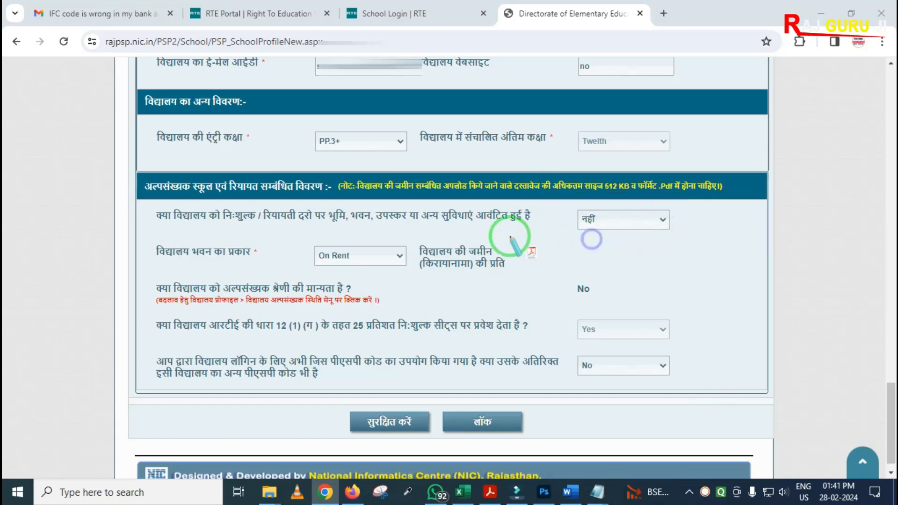
scroll(456, 263, "down", 1)
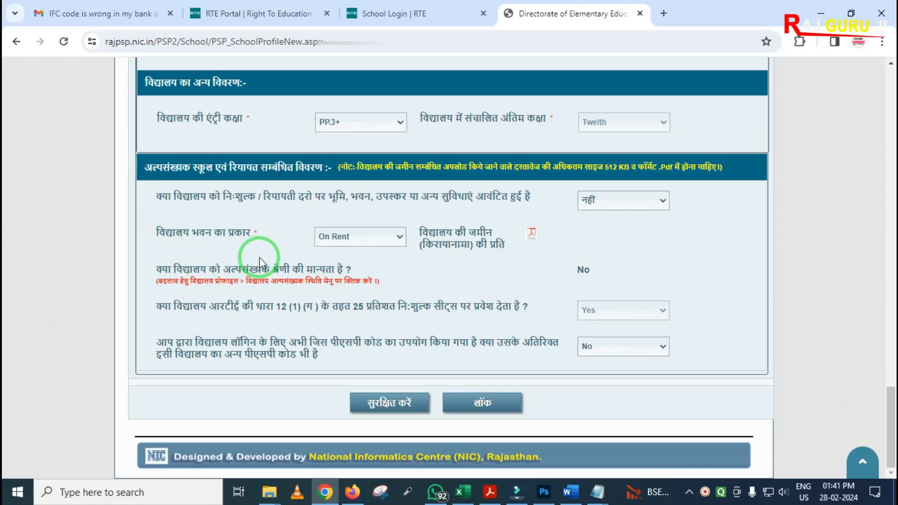
mouse_move(127, 206)
left_mouse_down()
mouse_move(144, 240)
mouse_move(288, 252)
left_mouse_up()
left_click_drag(322, 204, 431, 265)
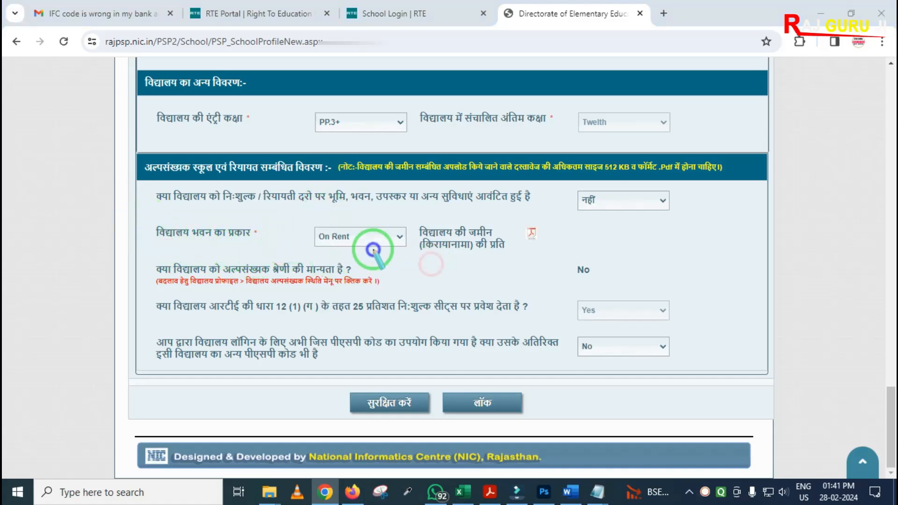
- Check the school building type options while keeping On Rent, and review the rent deed, RTE admission, and save and lock fields
left_click(392, 236)
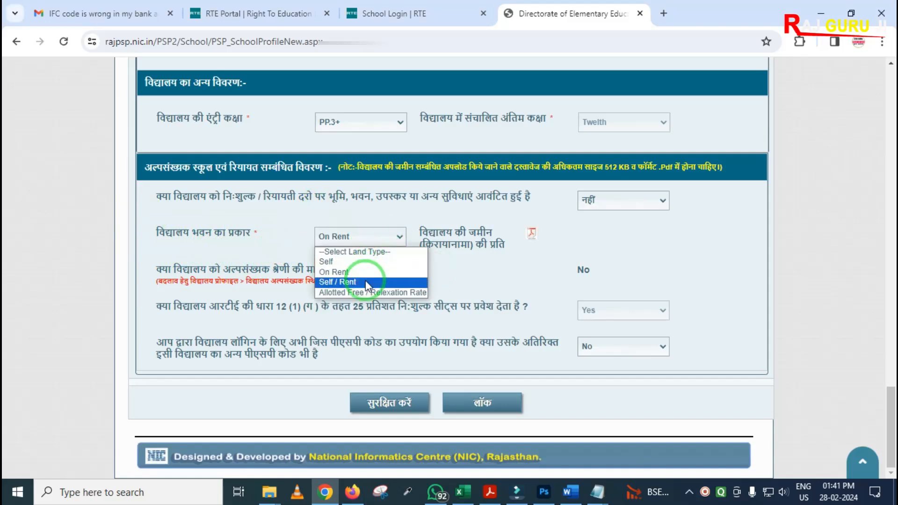
left_click(444, 272)
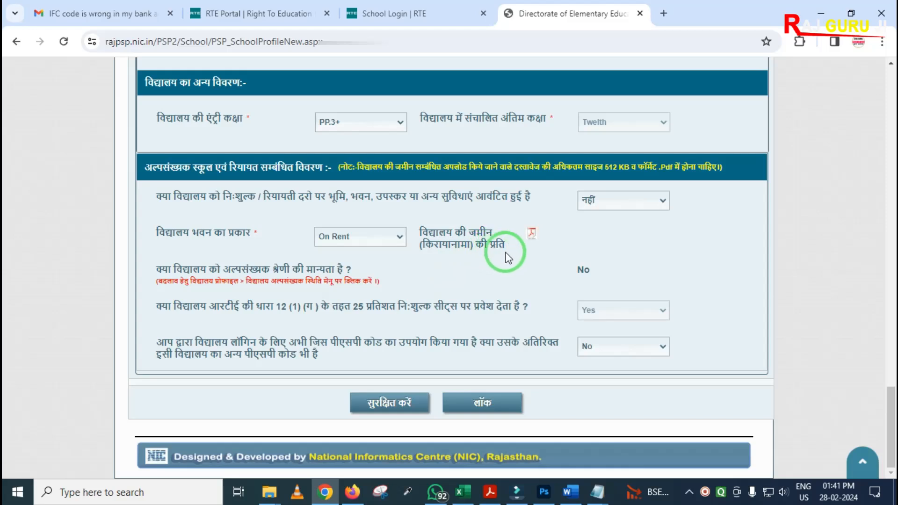
left_click_drag(511, 207, 550, 260)
right_click(453, 255)
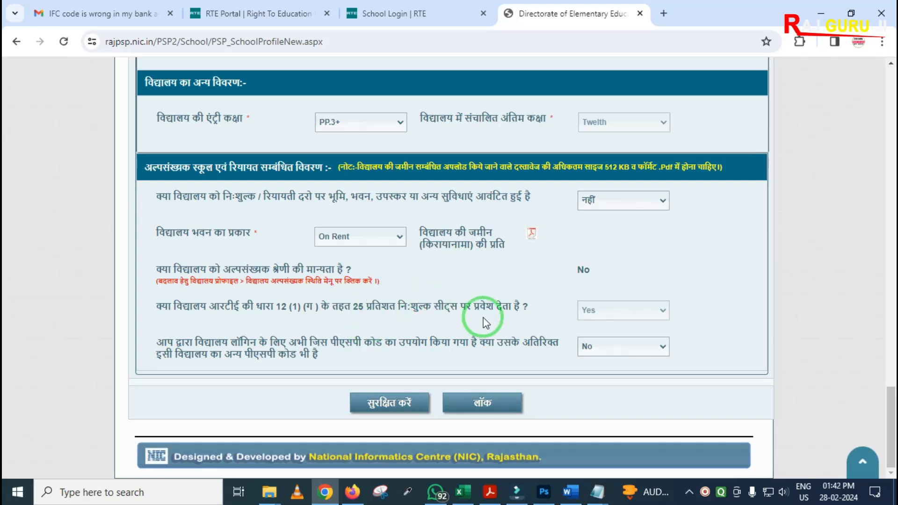
left_click_drag(418, 367, 540, 433)
right_click(411, 363)
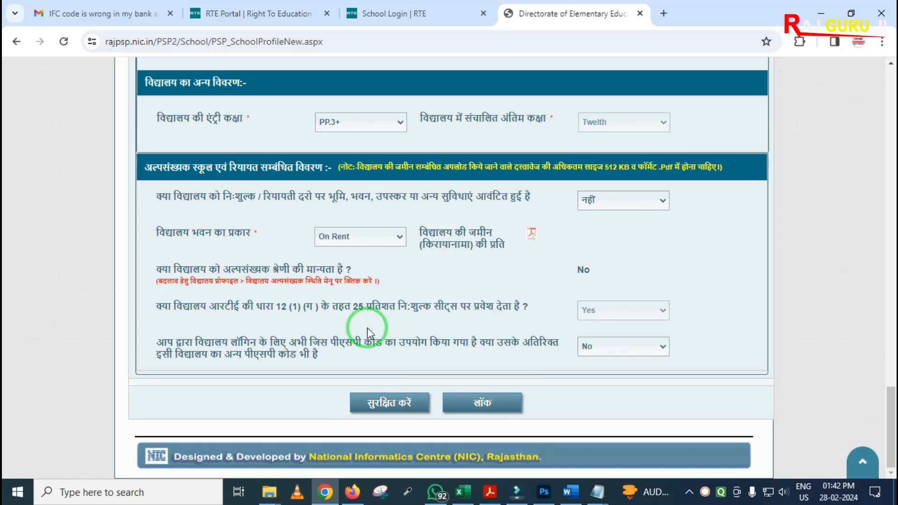
- Open the school's minority status (अल्पसंख्यक स्थिति) page and review the minority institution recognition question
scroll(367, 327, "up", 10)
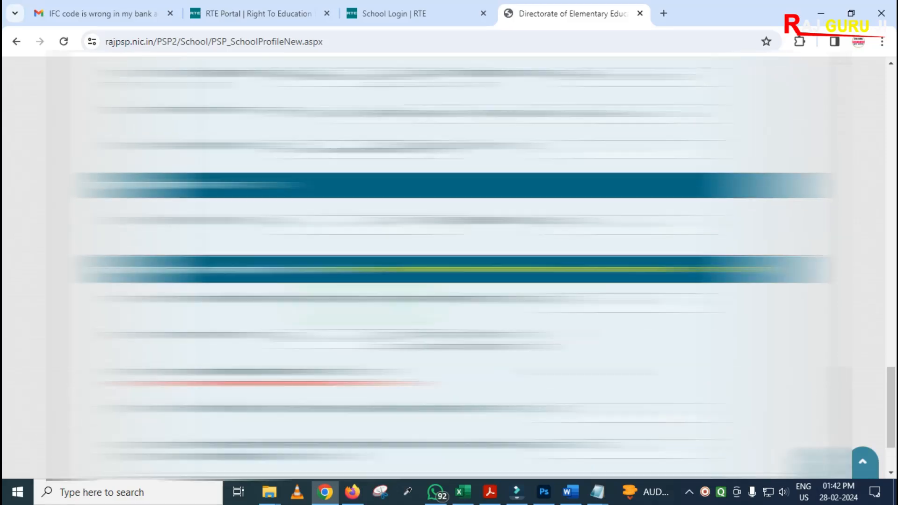
scroll(219, 244, "up", 7)
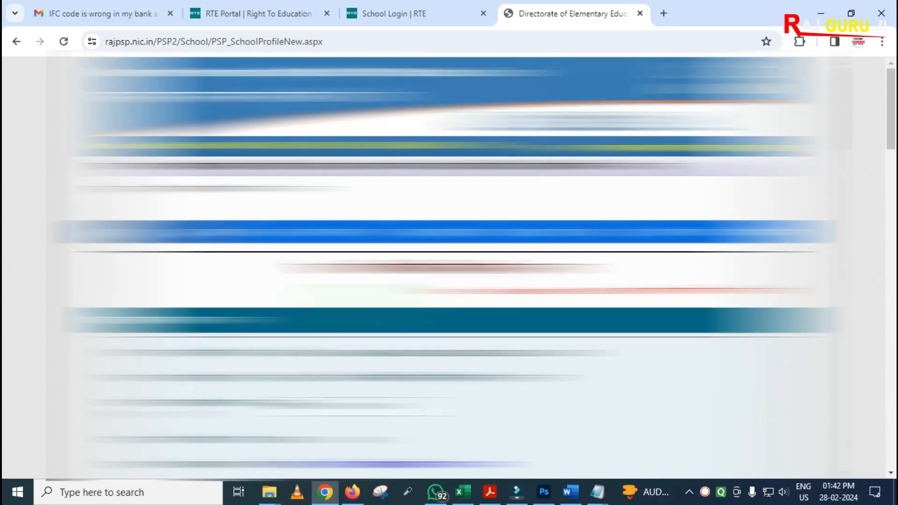
left_click(219, 240)
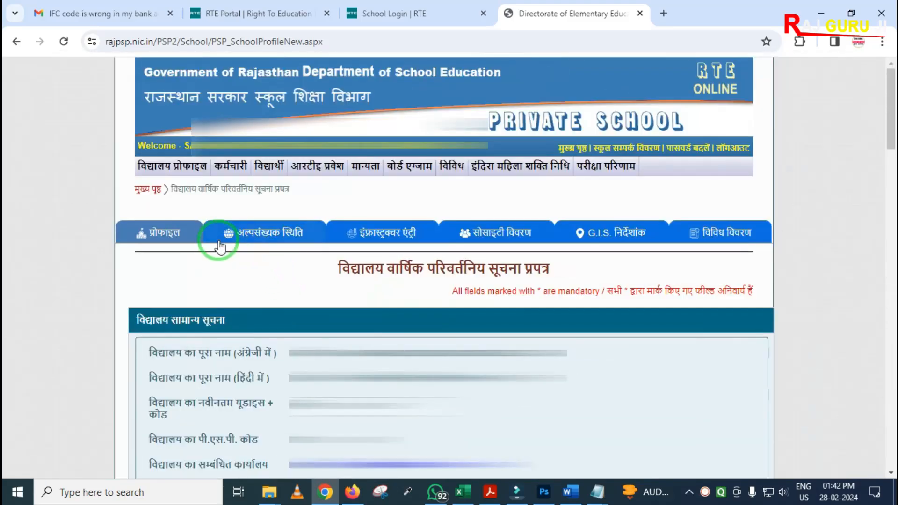
left_click(279, 241)
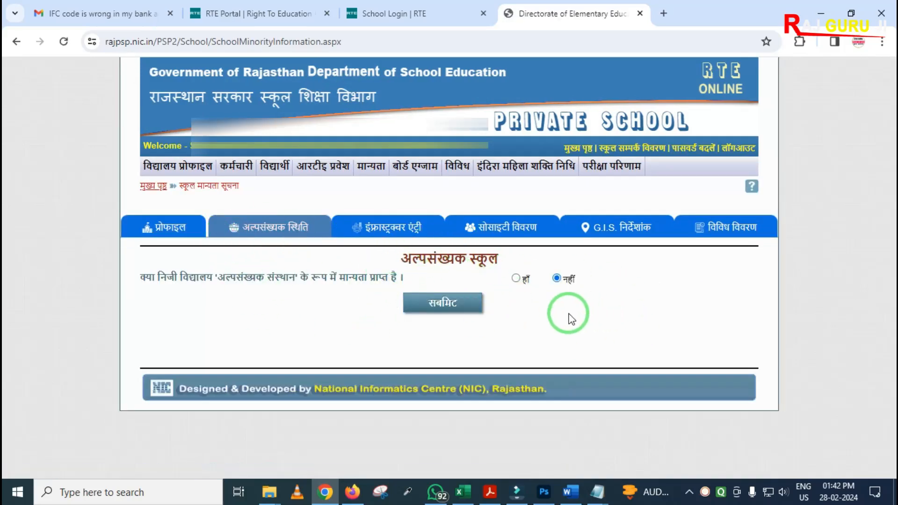
- Open the school infrastructure entry form and check the options for campus count and building status, keeping 1 and किराये पर
left_click(377, 233)
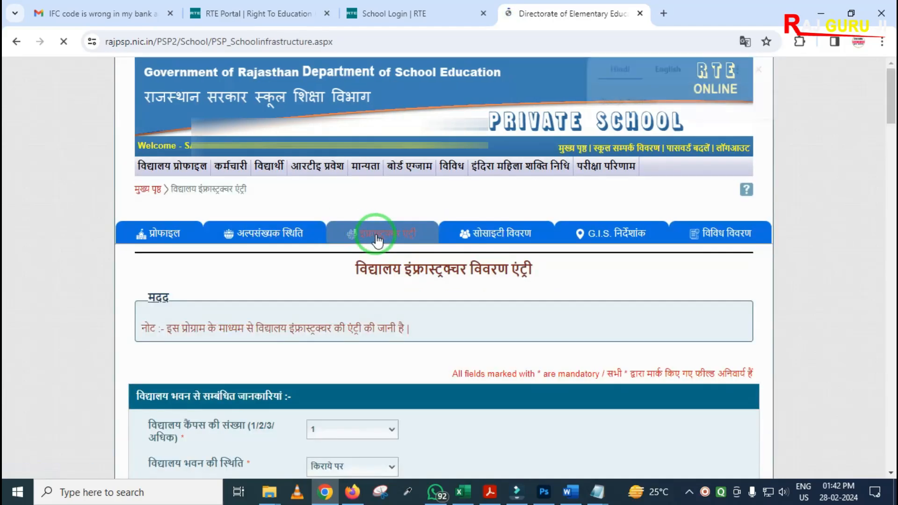
scroll(332, 279, "down", 2)
scroll(332, 279, "down", 2)
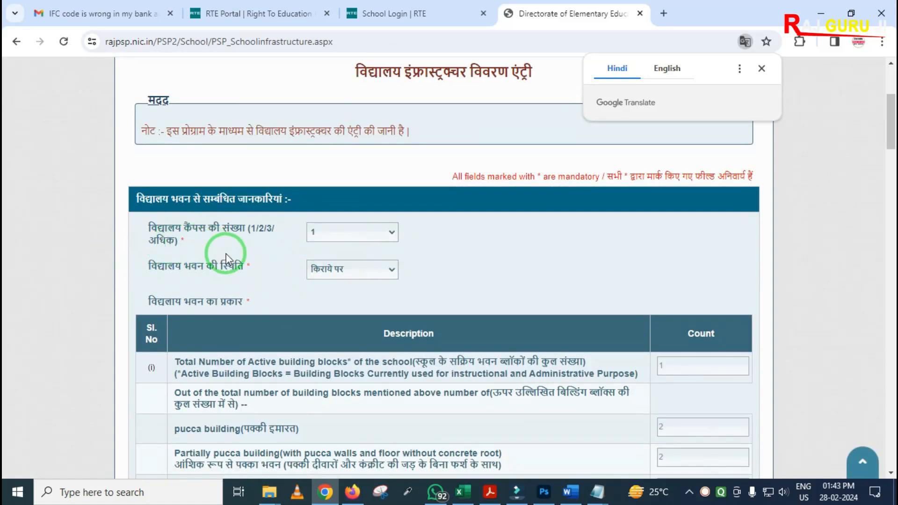
mouse_move(129, 207)
left_mouse_down()
mouse_move(132, 220)
mouse_move(284, 255)
left_mouse_up()
key("ctrl+z")
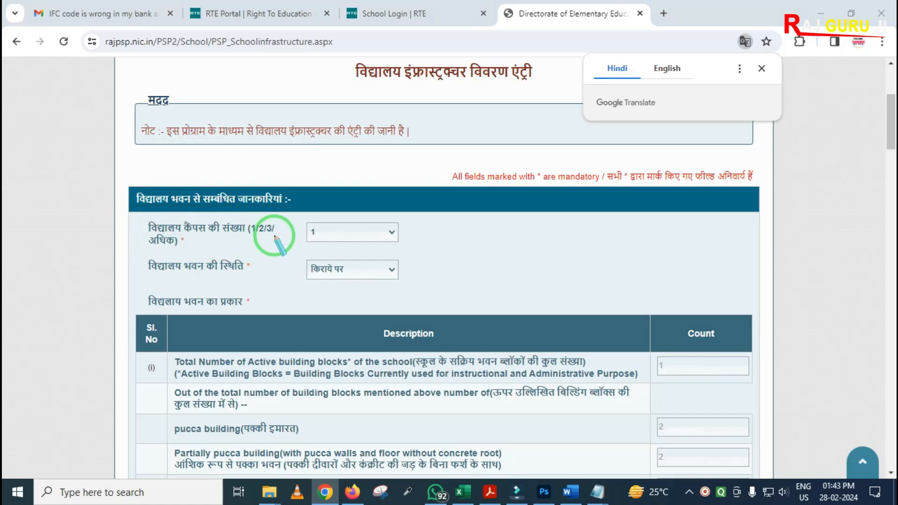
left_click(335, 234)
left_click(300, 281)
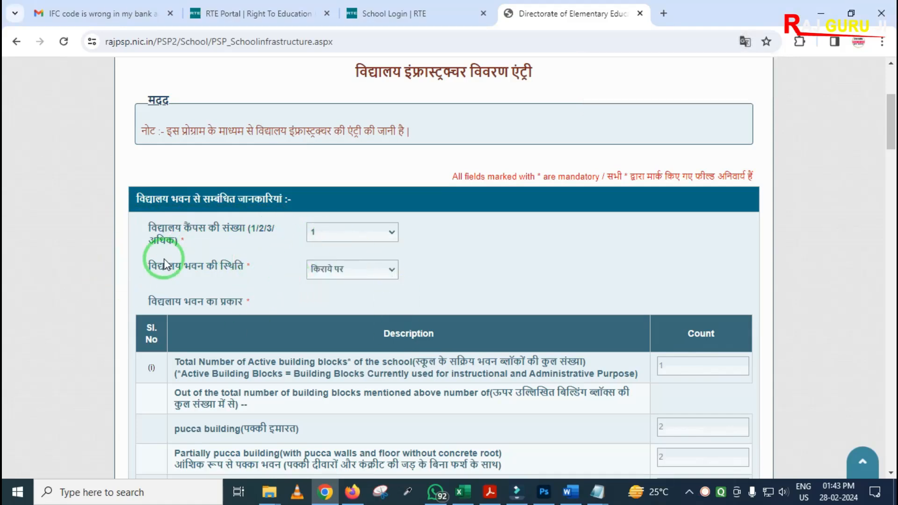
left_click(348, 275)
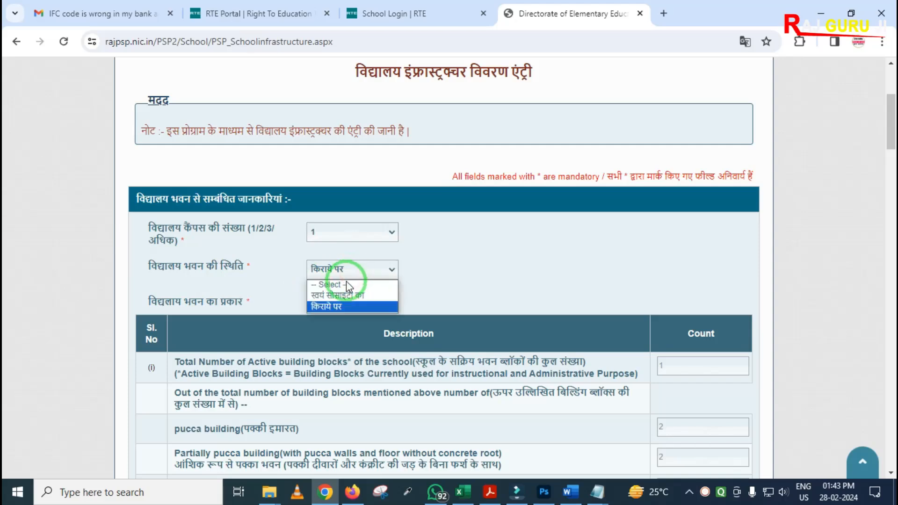
left_click(280, 286)
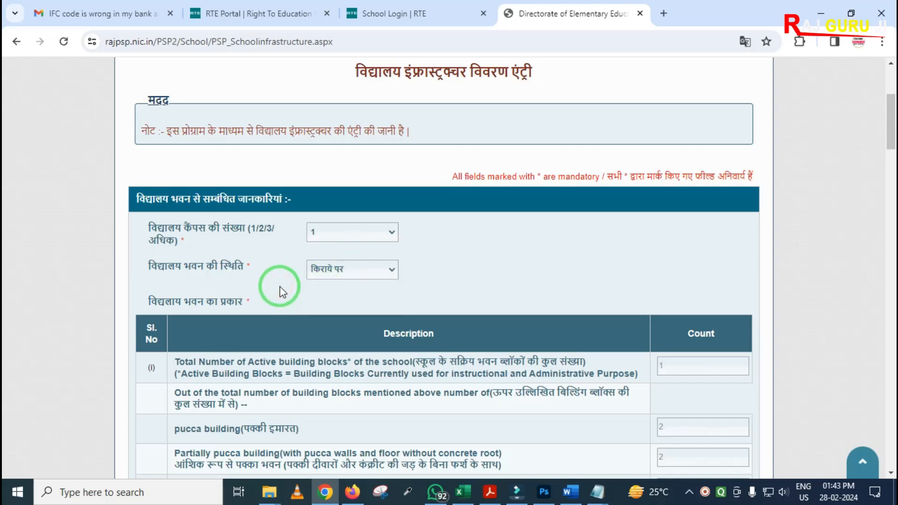
- Examine the building type table, covering active blocks, pucca, partially pucca, kuchcha, tent, dilapidated and under-construction buildings
scroll(281, 286, "down", 1)
scroll(347, 274, "down", 1)
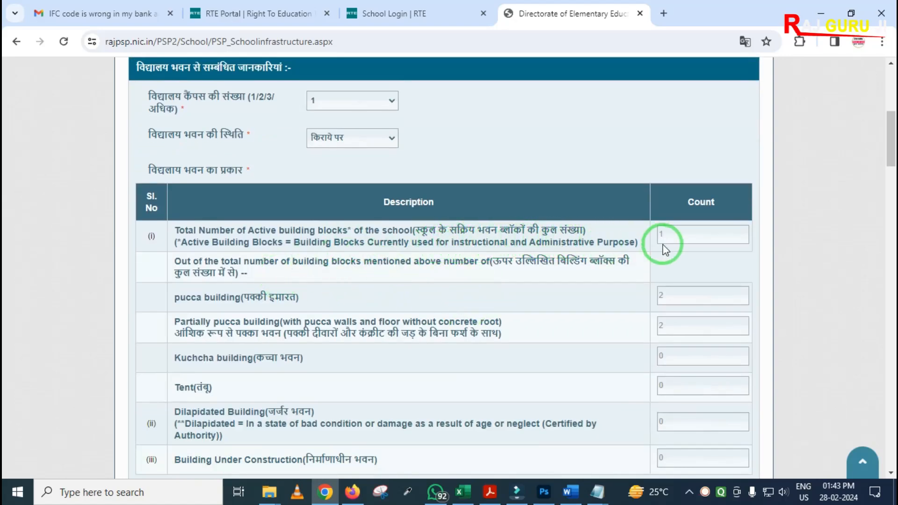
scroll(663, 243, "down", 1)
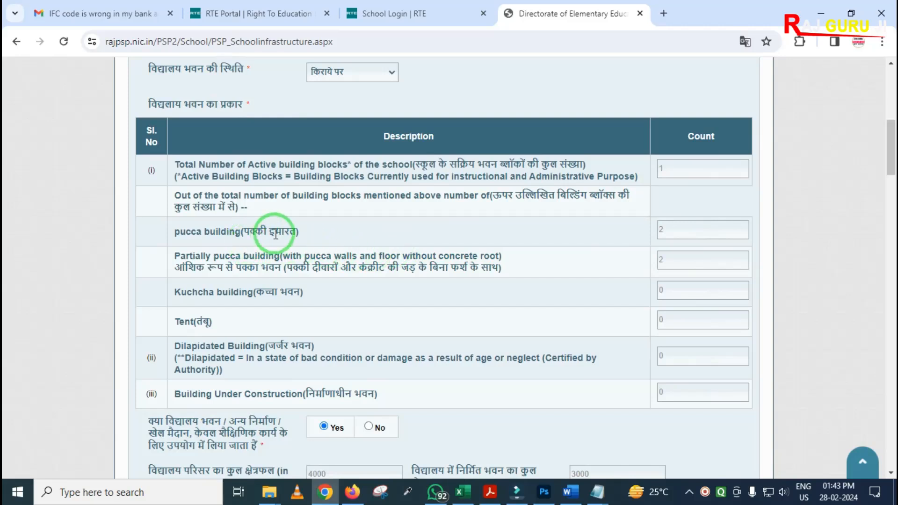
scroll(285, 286, "down", 1)
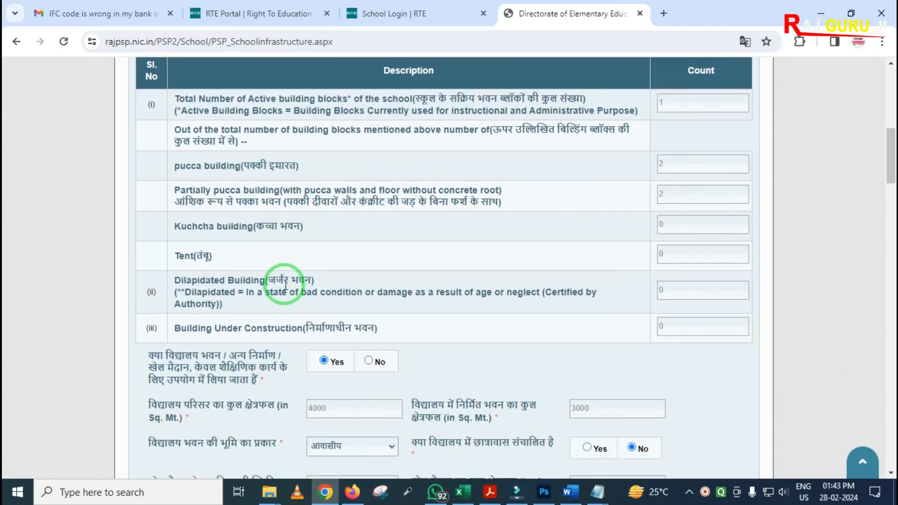
scroll(333, 267, "down", 1)
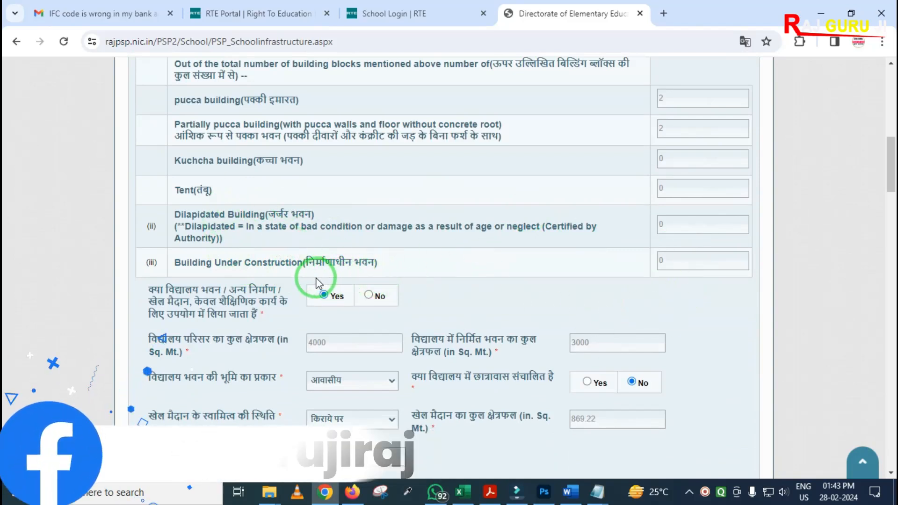
- Review the campus and built-up area fields and check the school building's land type options, keeping आवासीय
scroll(319, 279, "down", 2)
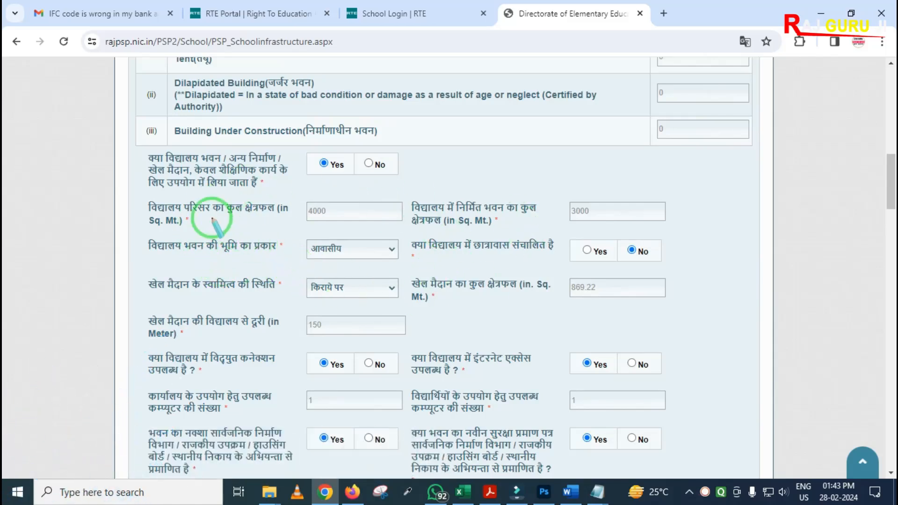
mouse_move(395, 178)
left_mouse_down()
mouse_move(411, 215)
mouse_move(521, 237)
mouse_move(612, 239)
left_mouse_up()
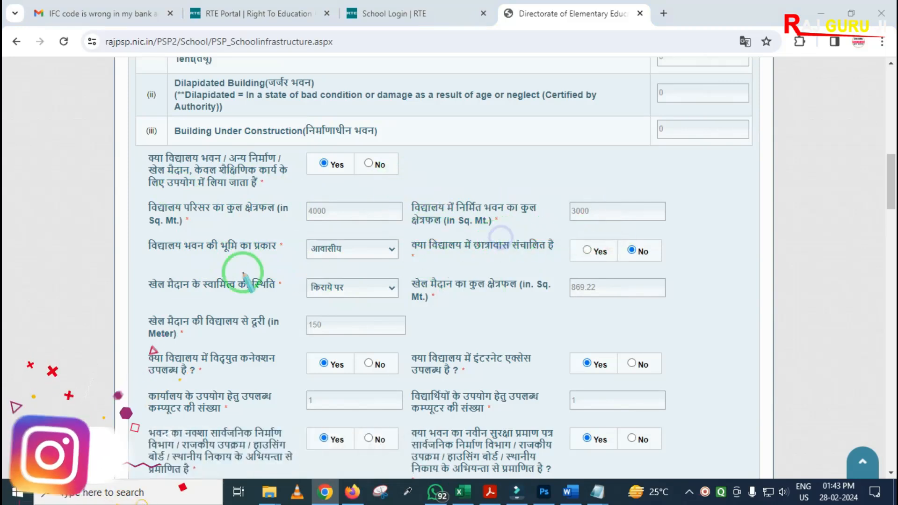
left_click_drag(134, 229, 264, 255)
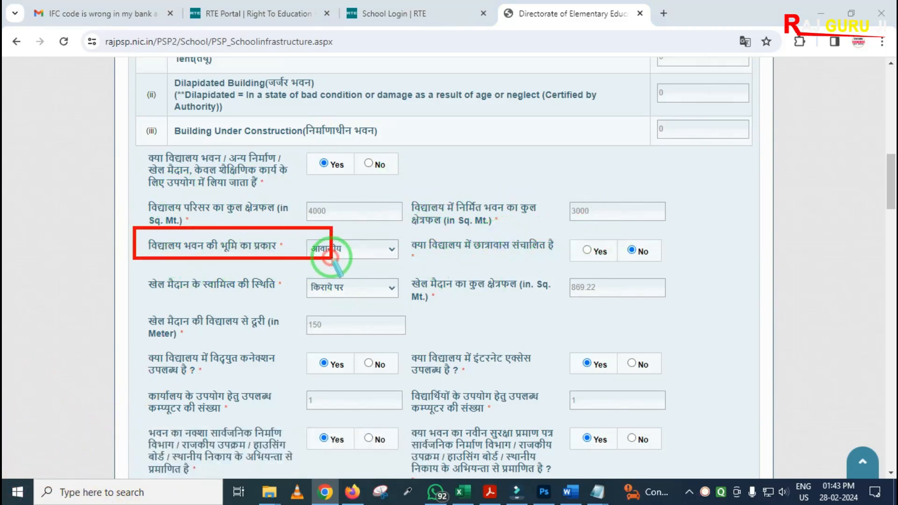
left_click(350, 253)
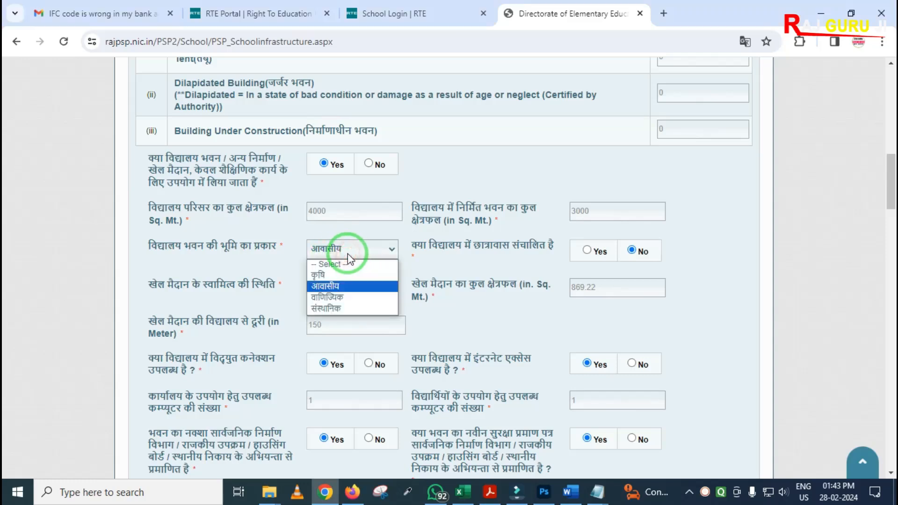
left_click(277, 255)
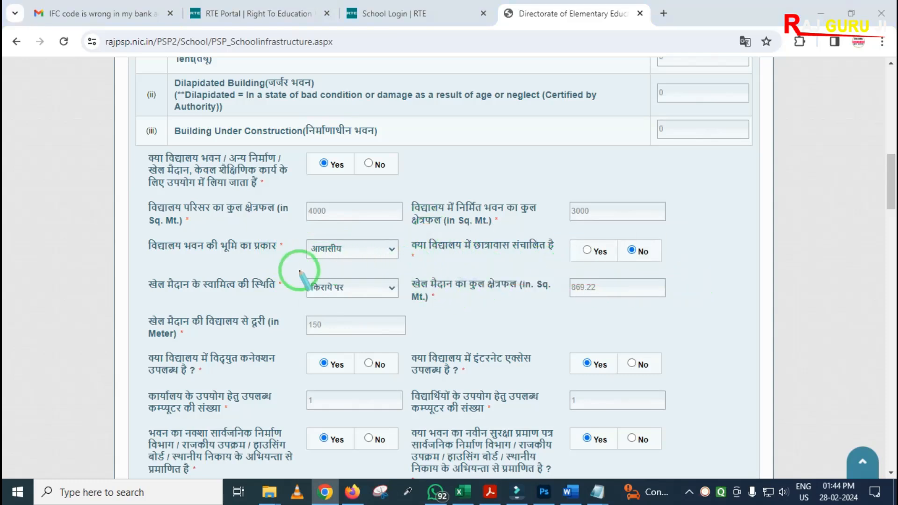
- Check the playground ownership options, keeping किराये पर, and review the playground area, distance and electricity connection fields
left_click_drag(140, 261, 276, 306)
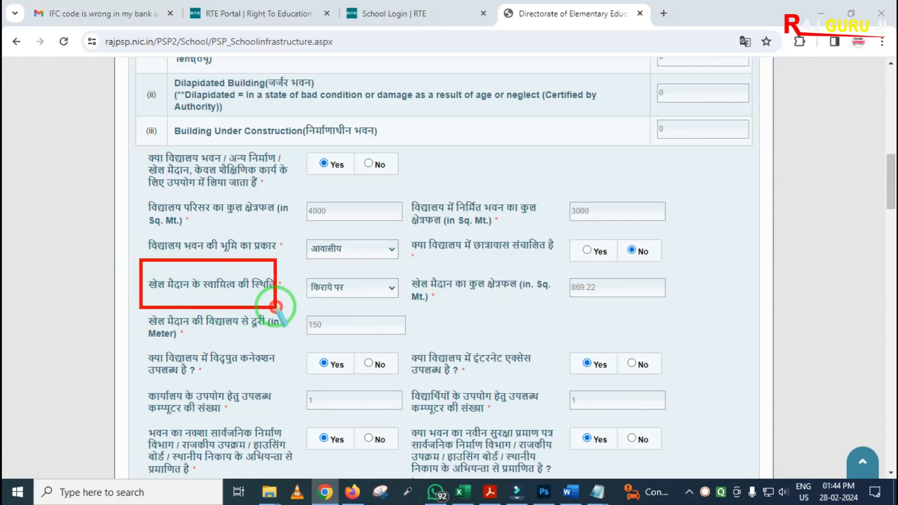
left_click(355, 297)
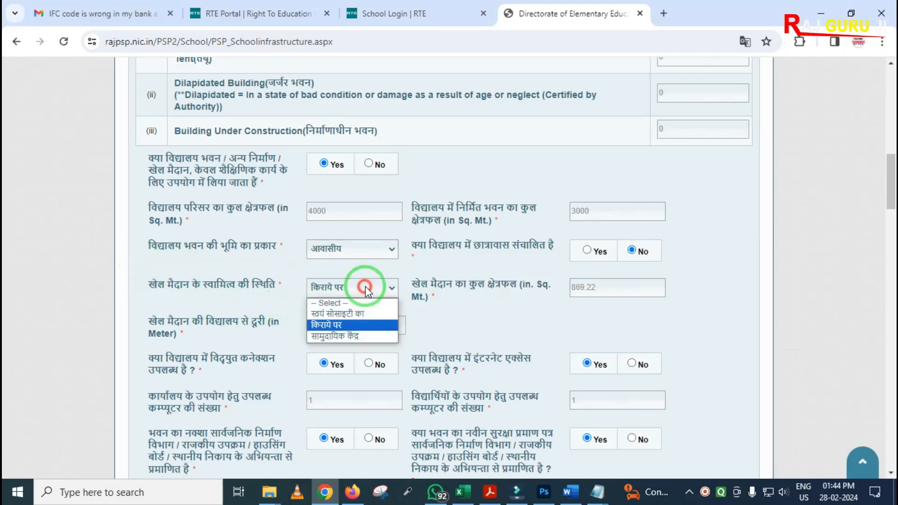
left_click(436, 320)
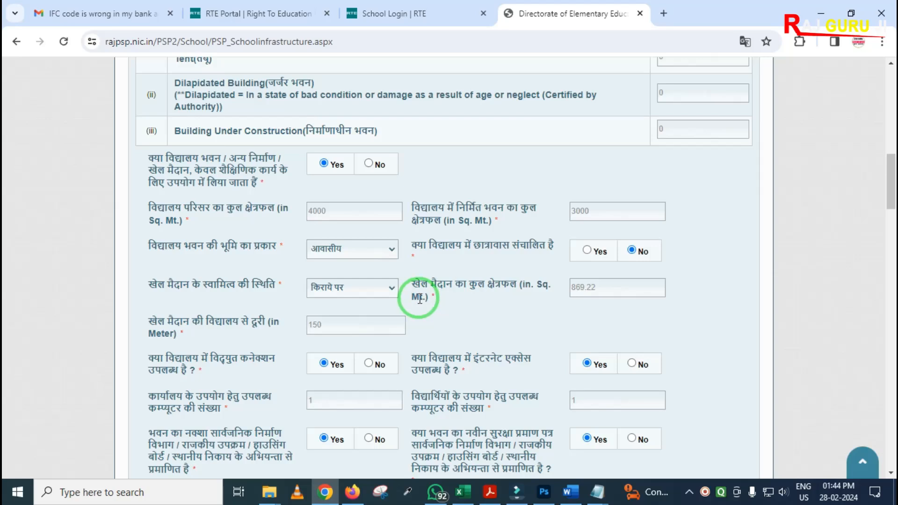
scroll(420, 299, "down", 1)
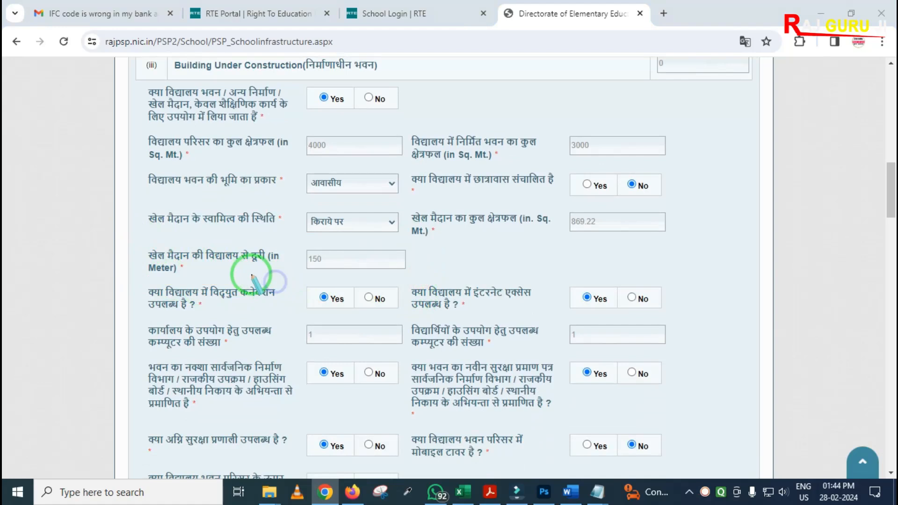
mouse_move(140, 272)
left_mouse_down()
mouse_move(257, 325)
mouse_move(320, 322)
left_mouse_up()
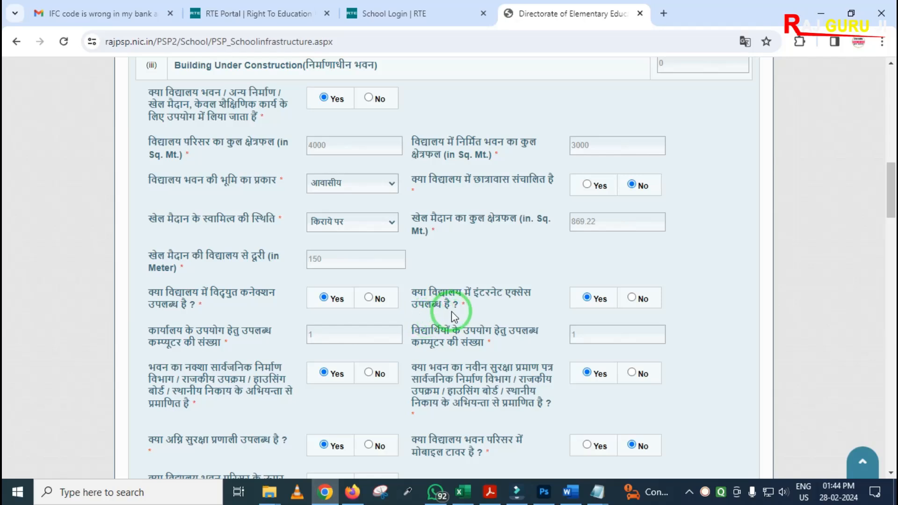
- Review the computer counts, building certification and fire safety fields, and the high-tension line and mobile tower questions
scroll(449, 306, "down", 3)
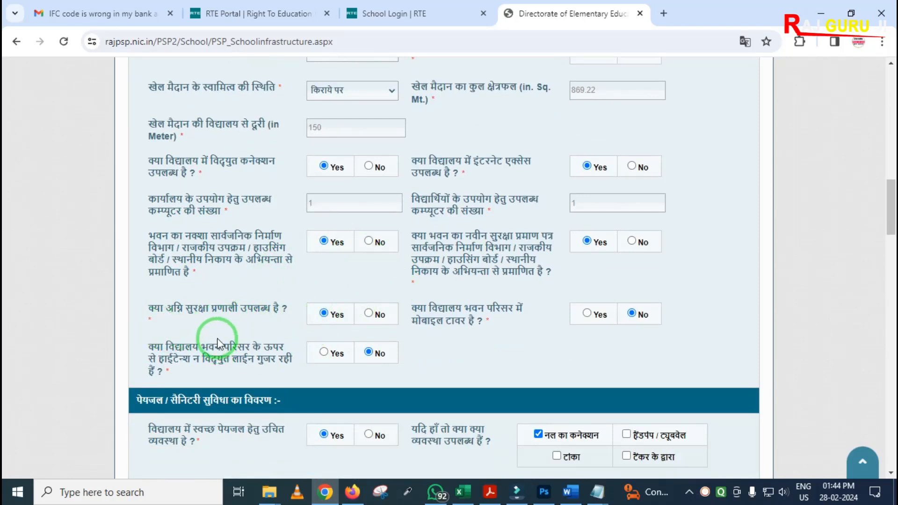
mouse_move(130, 327)
left_mouse_down()
mouse_move(157, 366)
mouse_move(293, 381)
left_mouse_up()
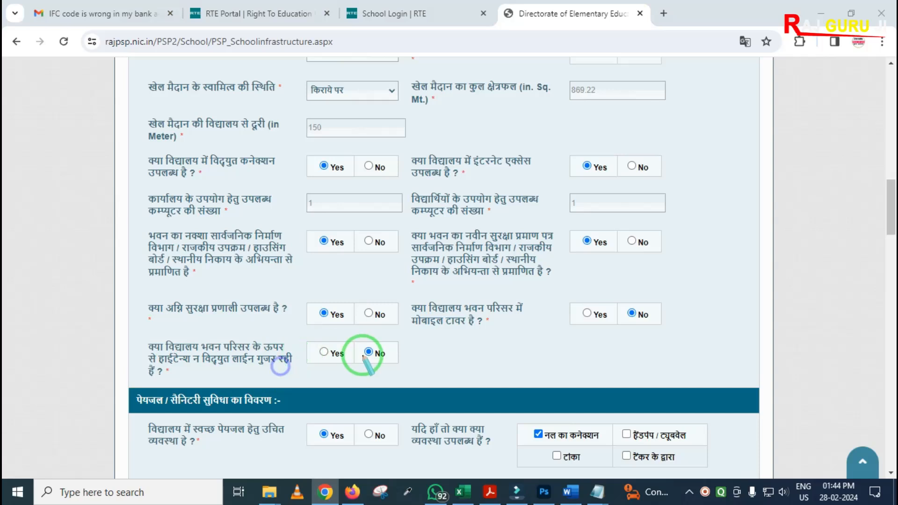
mouse_move(397, 293)
left_mouse_down()
mouse_move(439, 329)
mouse_move(542, 336)
left_mouse_up()
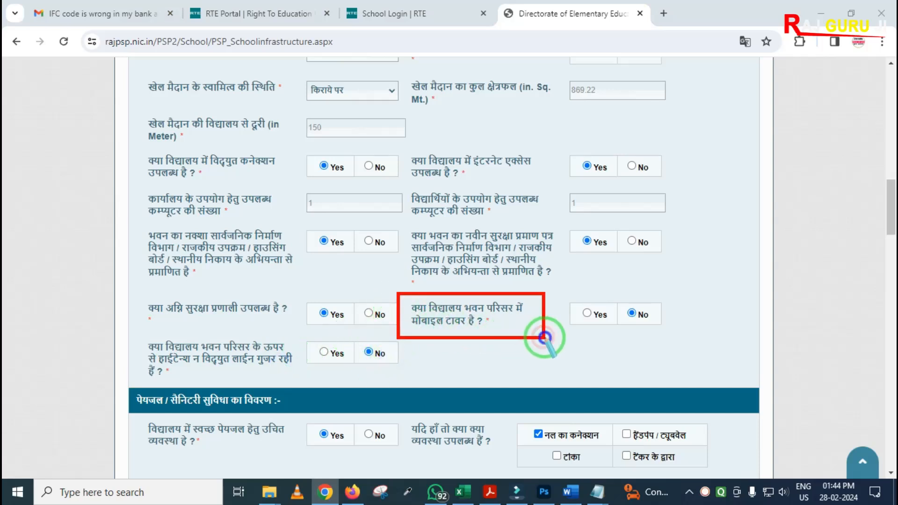
left_click_drag(545, 289, 673, 344)
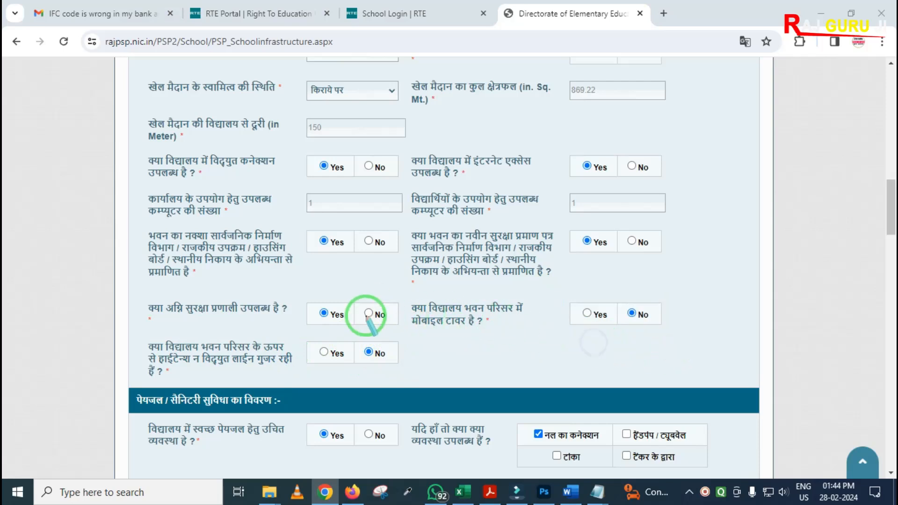
- Review the drinking water and sanitation fields, and the classroom, library and support staff fields under अन्य विवरण
scroll(281, 318, "down", 3)
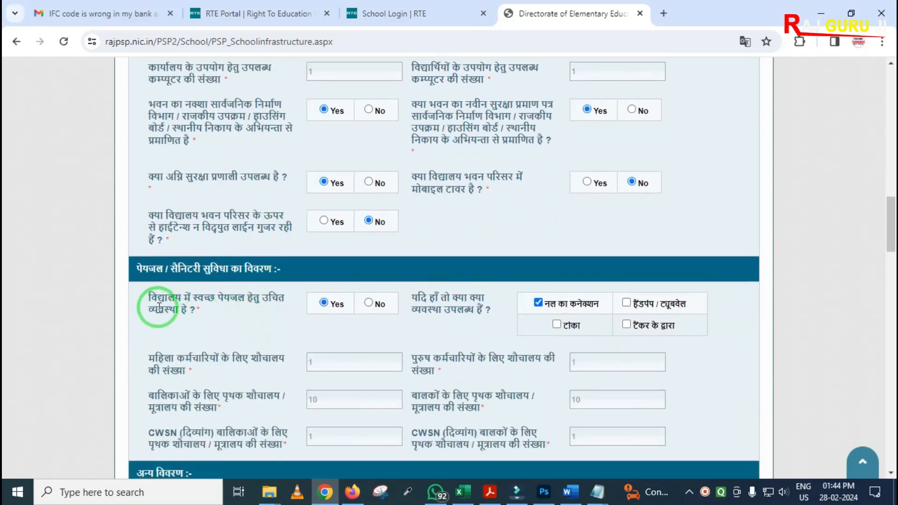
scroll(281, 311, "down", 2)
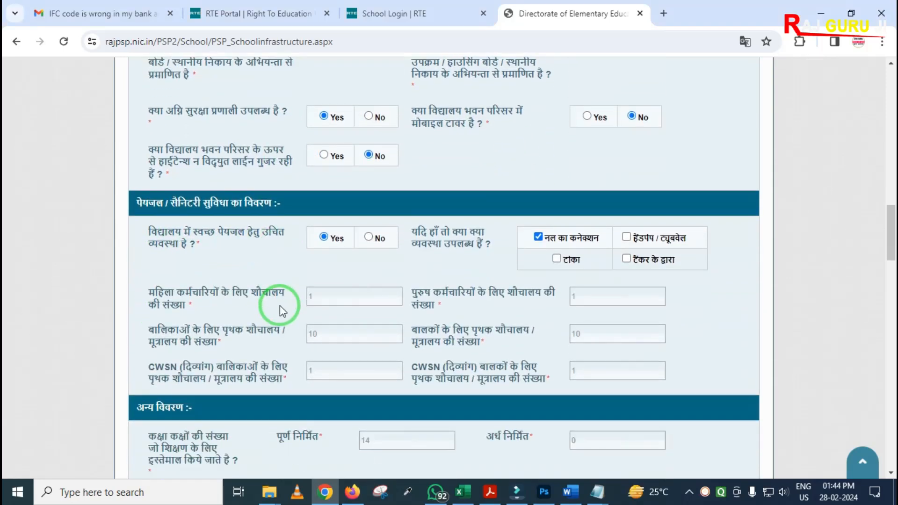
scroll(280, 279, "down", 2)
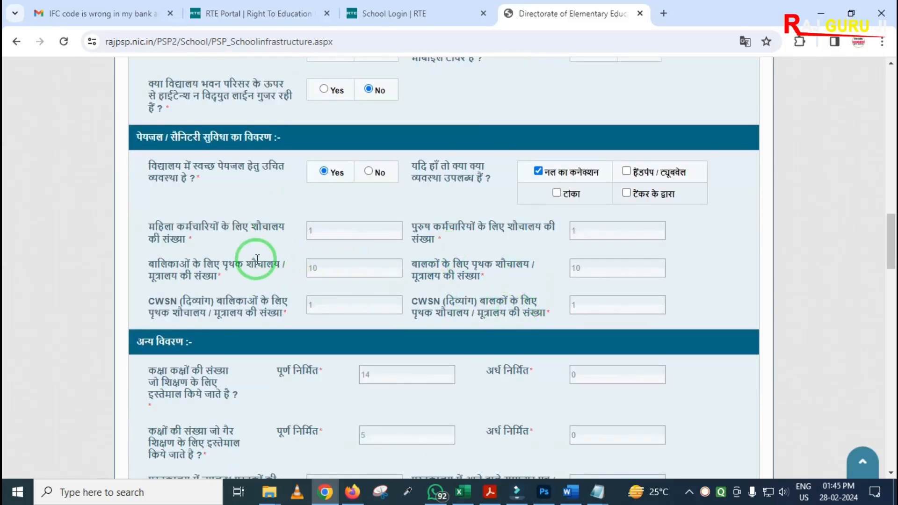
scroll(270, 279, "down", 2)
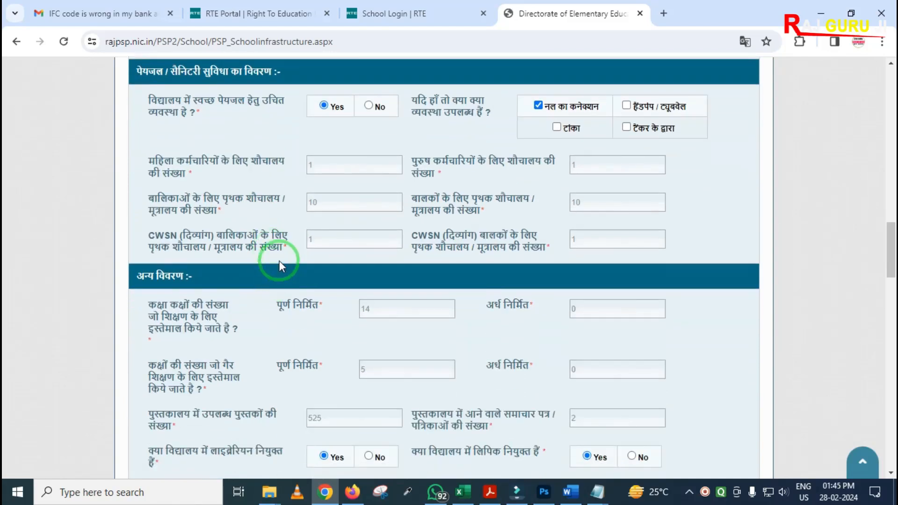
scroll(360, 270, "down", 2)
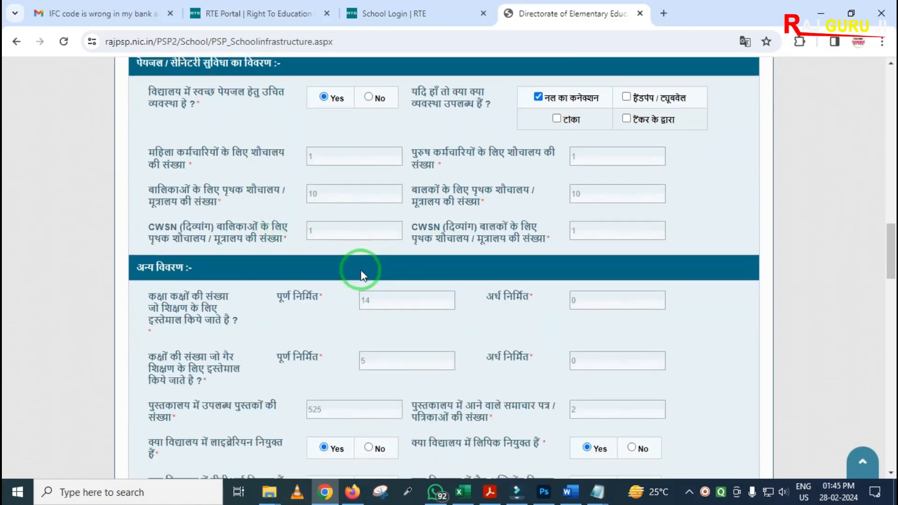
scroll(238, 268, "down", 2)
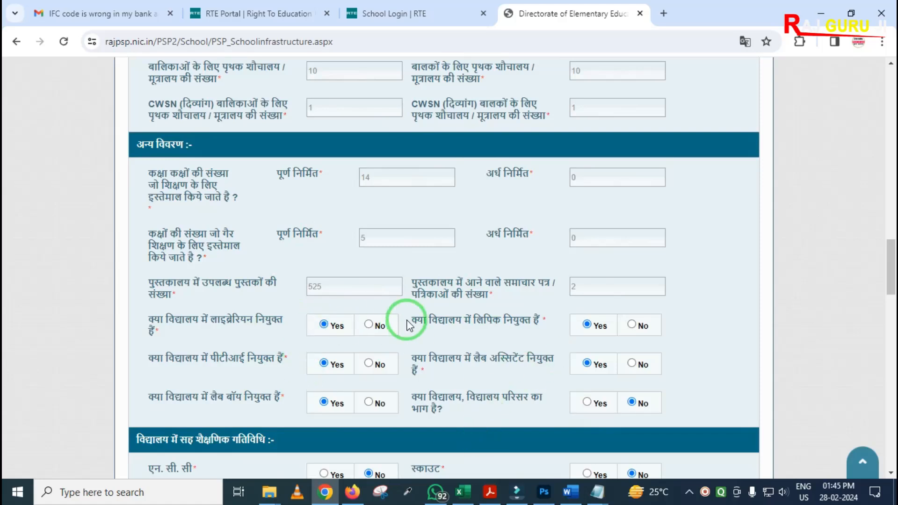
- Examine the इंफ्रास्ट्रक्चर का विवरण table, covering room names, room count, average length and average width in metres
scroll(407, 326, "down", 15)
scroll(406, 343, "down", 12)
scroll(377, 341, "up", 13)
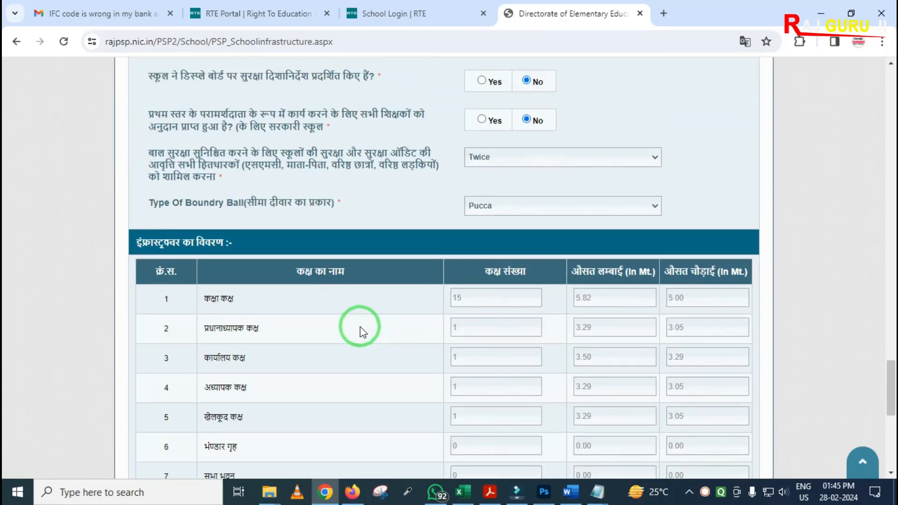
mouse_move(112, 209)
left_mouse_down()
mouse_move(114, 260)
mouse_move(547, 394)
mouse_move(771, 433)
left_mouse_up()
right_click(256, 344)
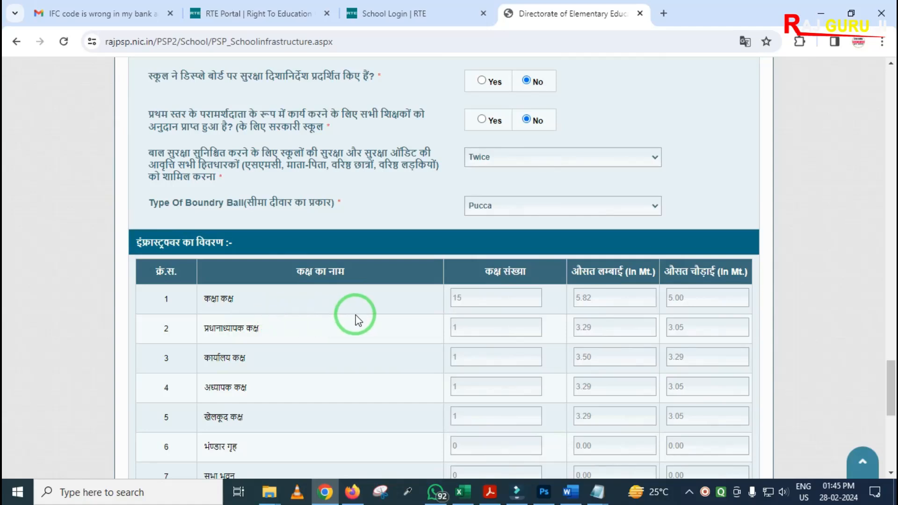
mouse_move(435, 273)
left_mouse_down()
mouse_move(473, 316)
mouse_move(492, 321)
left_mouse_up()
right_click(480, 320)
left_click_drag(201, 307, 552, 407)
right_click(374, 374)
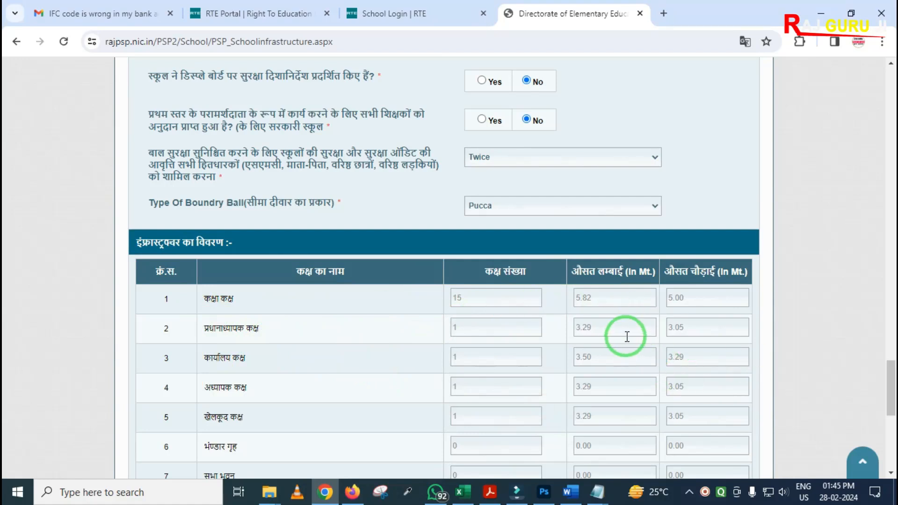
- Check the remaining rows of the room table, including the library, science laboratories, art room and music room
scroll(627, 337, "down", 1)
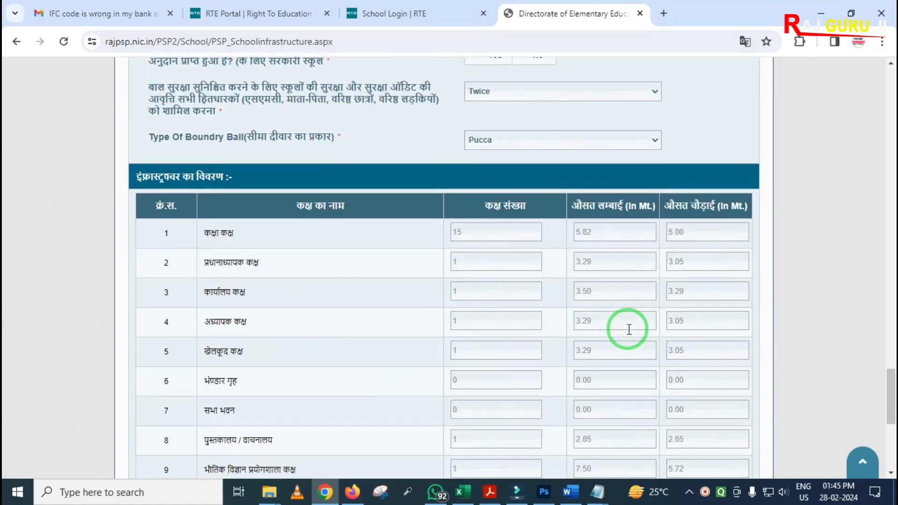
scroll(629, 329, "down", 5)
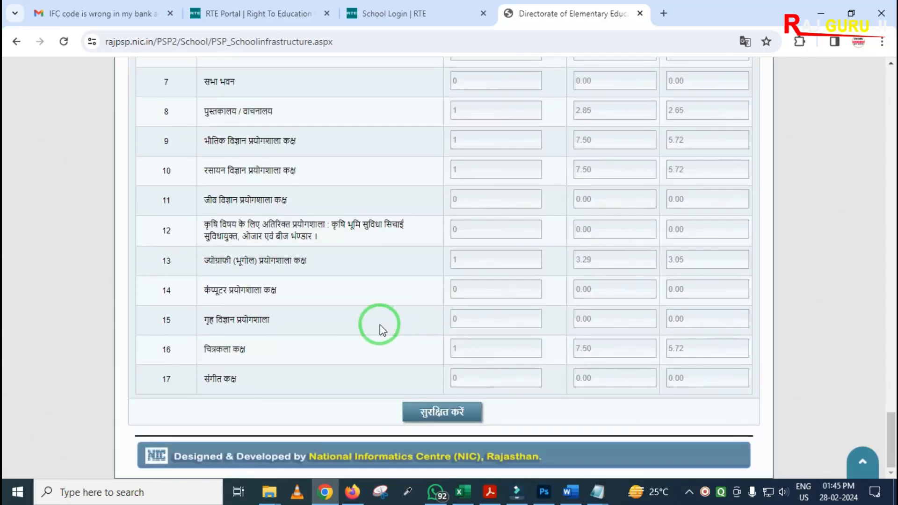
scroll(401, 402, "up", 10)
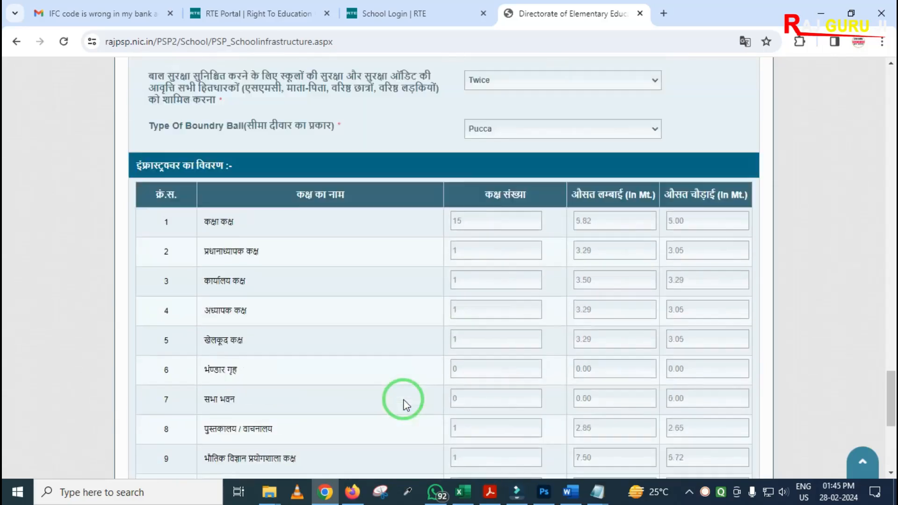
scroll(403, 402, "up", 15)
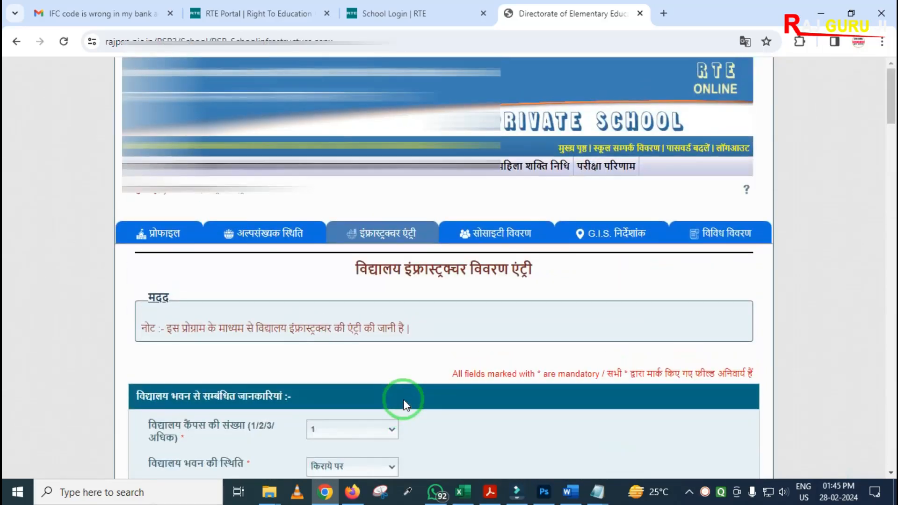
- Open the school's society details (सोसाइटी विवरण), review the society's name, registration, address and office-bearer fields, and save the form
left_click(486, 239)
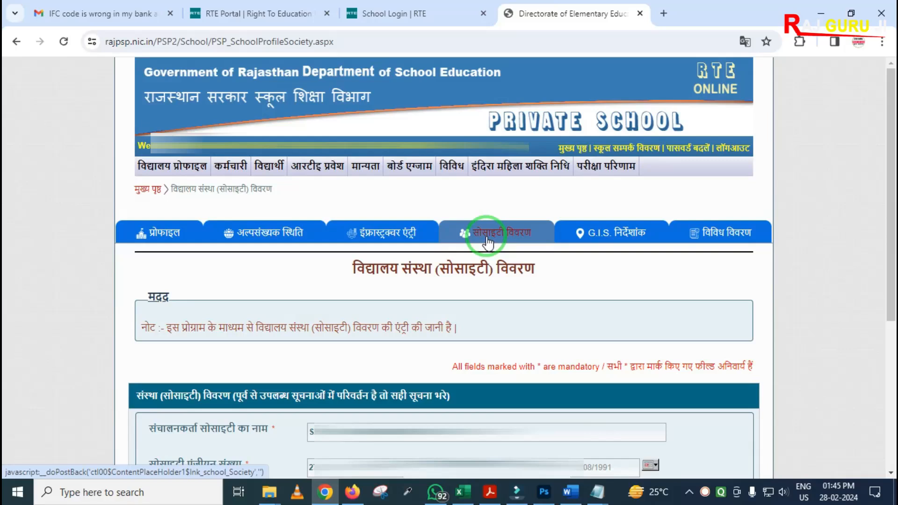
scroll(478, 247, "down", 4)
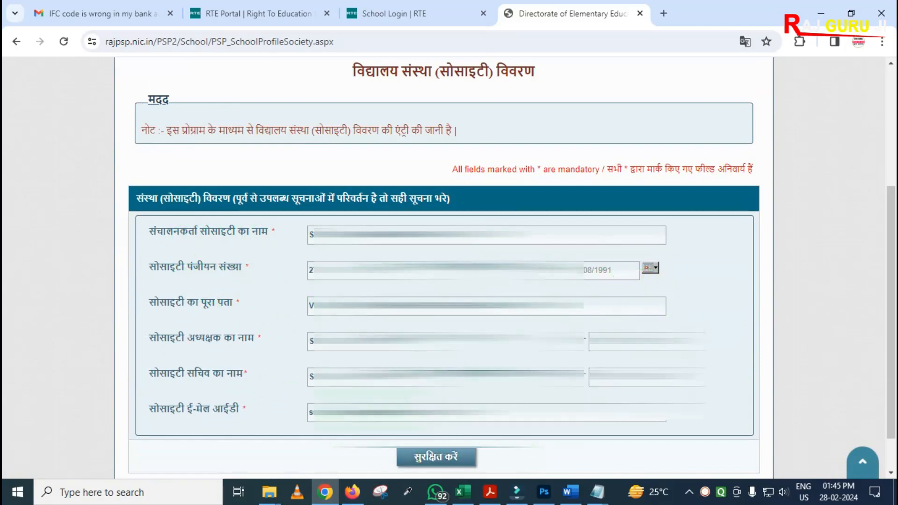
left_click(444, 463)
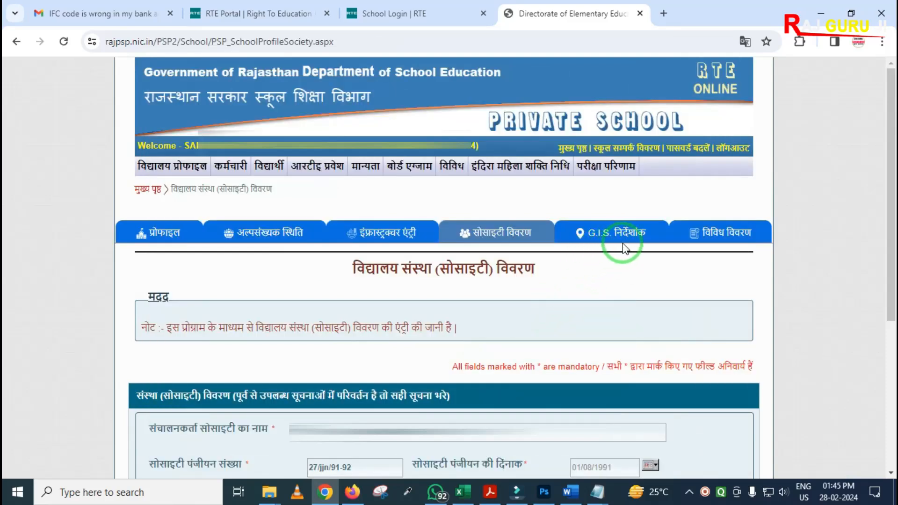
- Open the school's G.I.S. coordinate verification page and examine the latitude and longitude from the DISE data
left_click(602, 241)
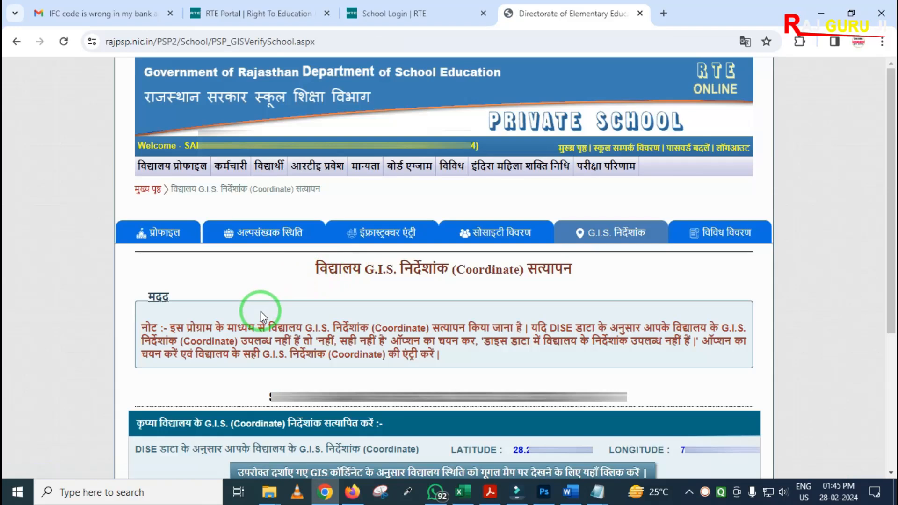
scroll(260, 310, "down", 3)
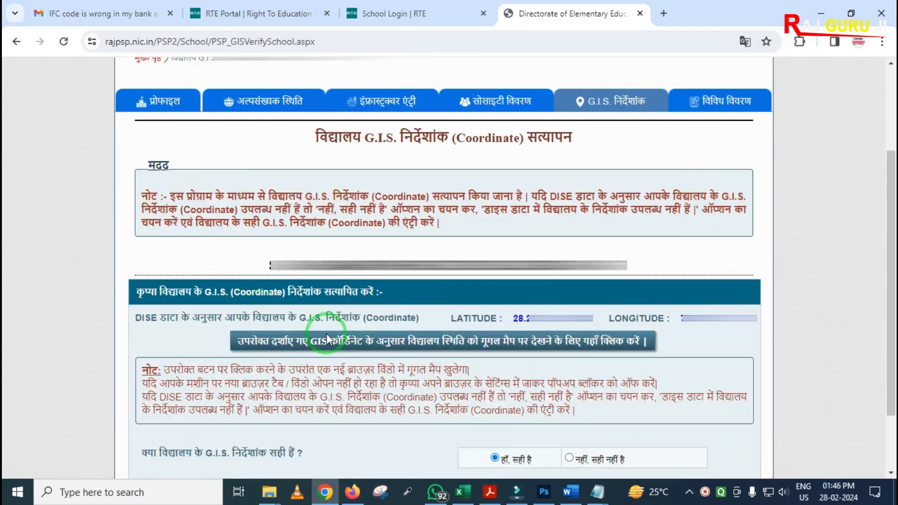
key("ctrl+alt+d")
mouse_move(427, 298)
left_mouse_down()
mouse_move(475, 336)
mouse_move(516, 328)
left_mouse_up()
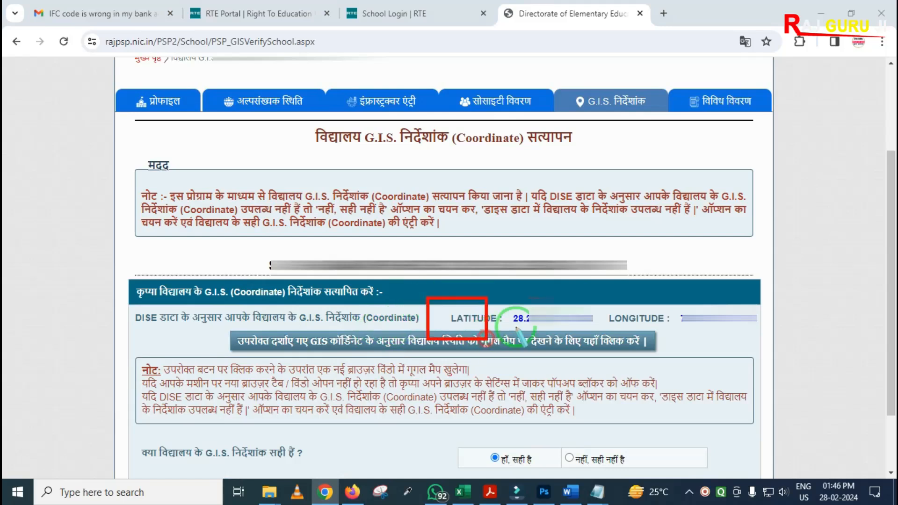
mouse_move(570, 297)
left_mouse_down()
mouse_move(608, 326)
mouse_move(707, 337)
left_mouse_up()
key("Escape")
mouse_move(523, 299)
left_mouse_down()
mouse_move(541, 330)
mouse_move(749, 332)
left_mouse_up()
key("Escape")
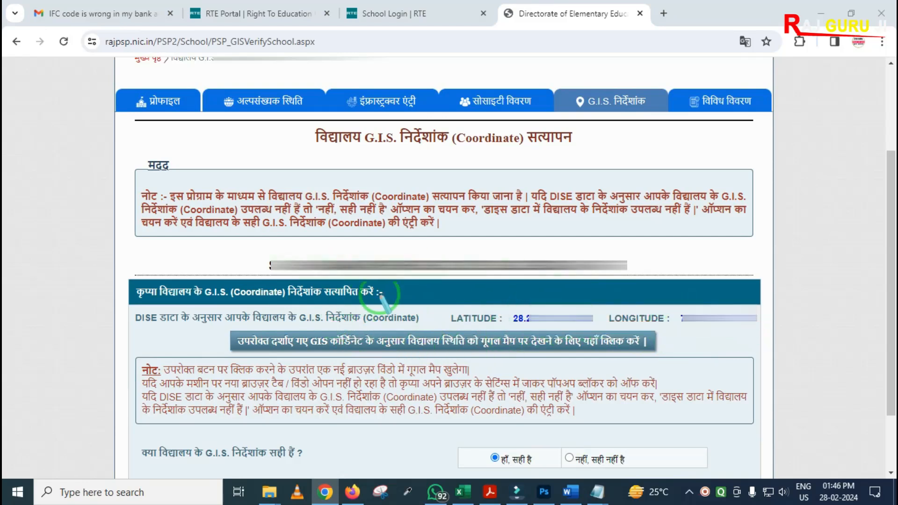
mouse_move(474, 300)
left_mouse_down()
mouse_move(507, 313)
mouse_move(721, 331)
left_mouse_up()
right_click(567, 292)
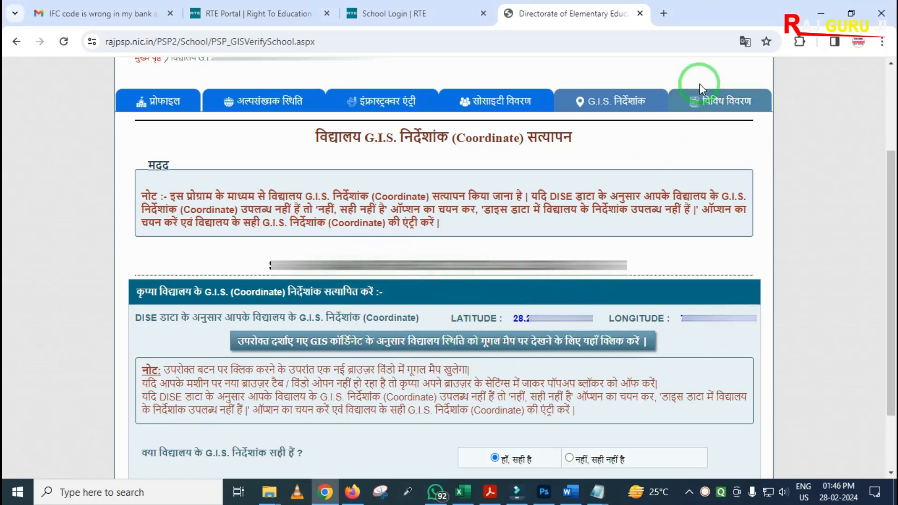
- Find Google Maps through a web search for "google map" in a new browser tab, open it and request the current location
left_click(663, 14)
left_click(266, 43)
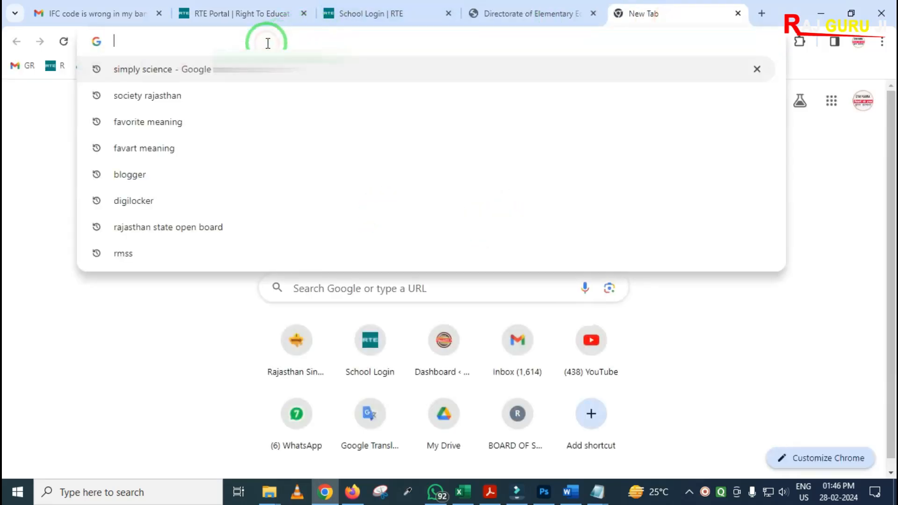
type("google map")
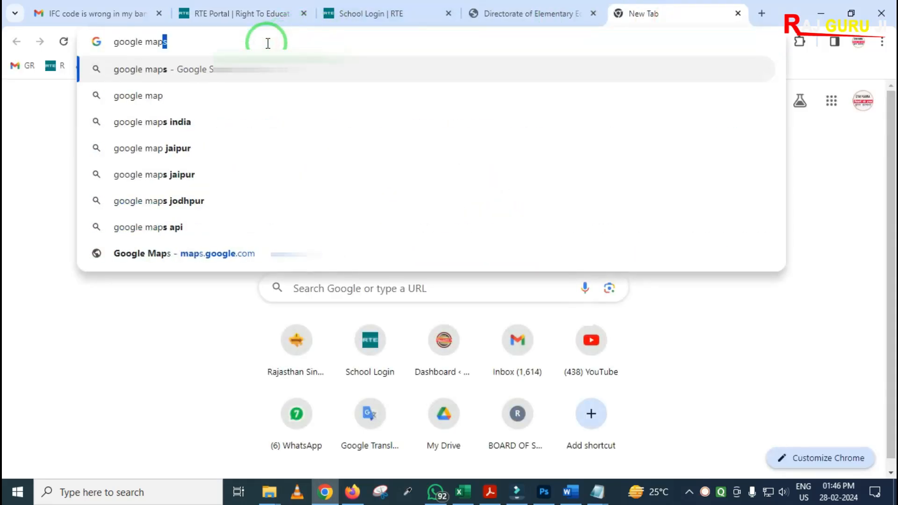
key("Return")
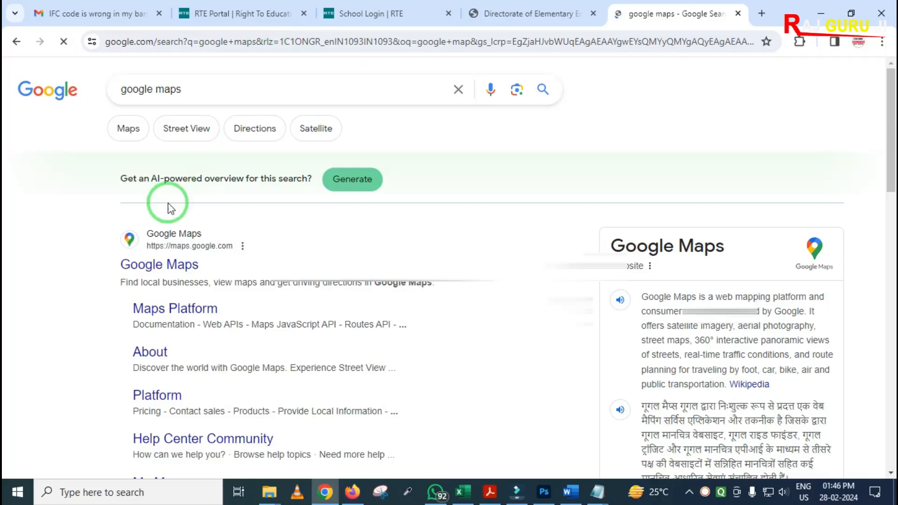
left_click(166, 267)
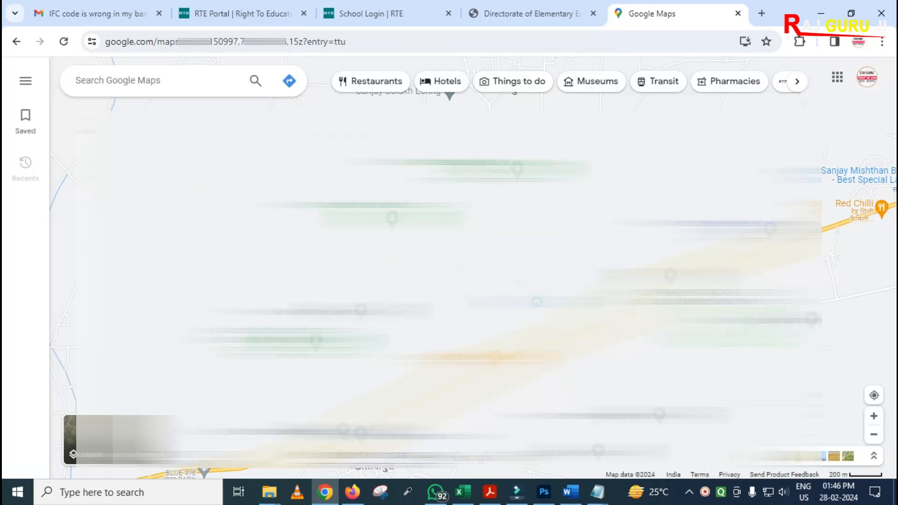
left_click(869, 392)
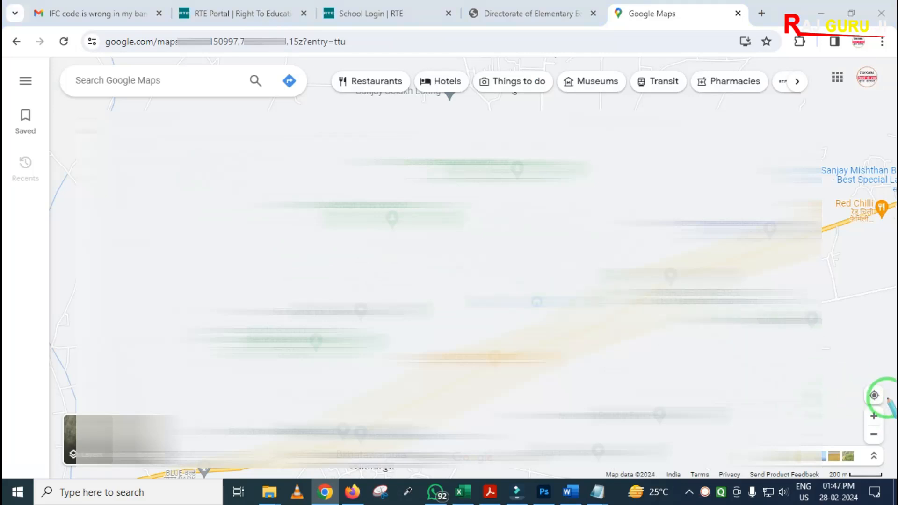
left_click(872, 395)
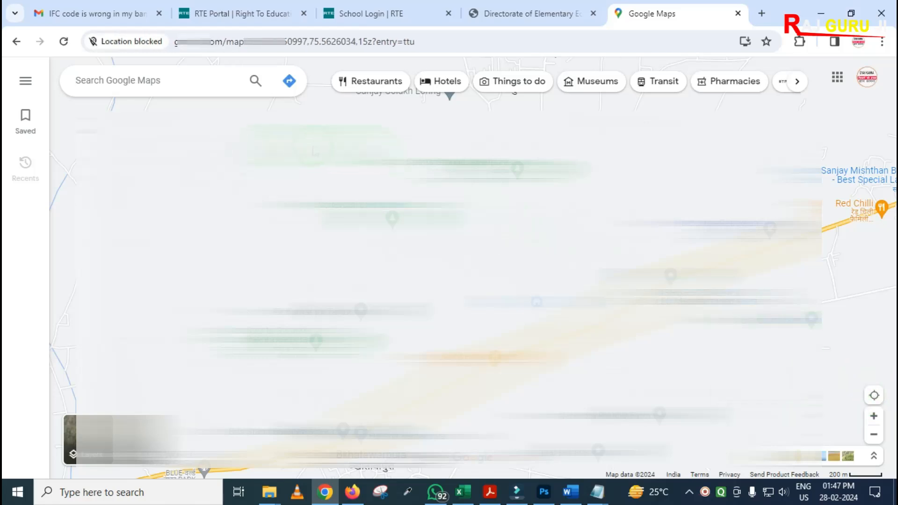
- Examine the latitude and longitude values contained in the Google Maps web address
mouse_move(241, 29)
left_mouse_down()
mouse_move(255, 47)
mouse_move(308, 57)
mouse_move(412, 60)
left_mouse_up()
right_click(353, 64)
mouse_move(252, 29)
left_mouse_down()
mouse_move(269, 47)
mouse_move(309, 58)
mouse_move(354, 55)
left_mouse_up()
right_click(310, 59)
right_click(349, 56)
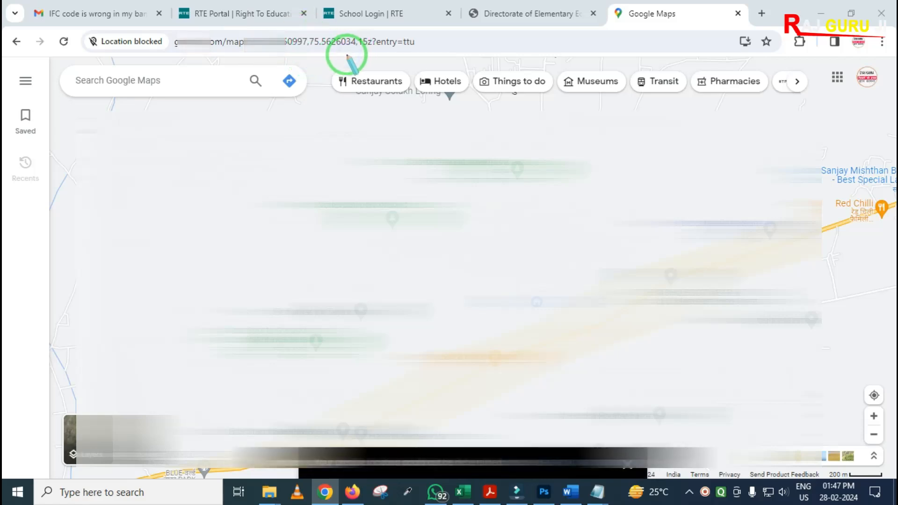
- Return to the school's G.I.S. verification page and compare the हाँ, सही है and नहीं, सही नहीं है options for the coordinates
left_click(481, 13)
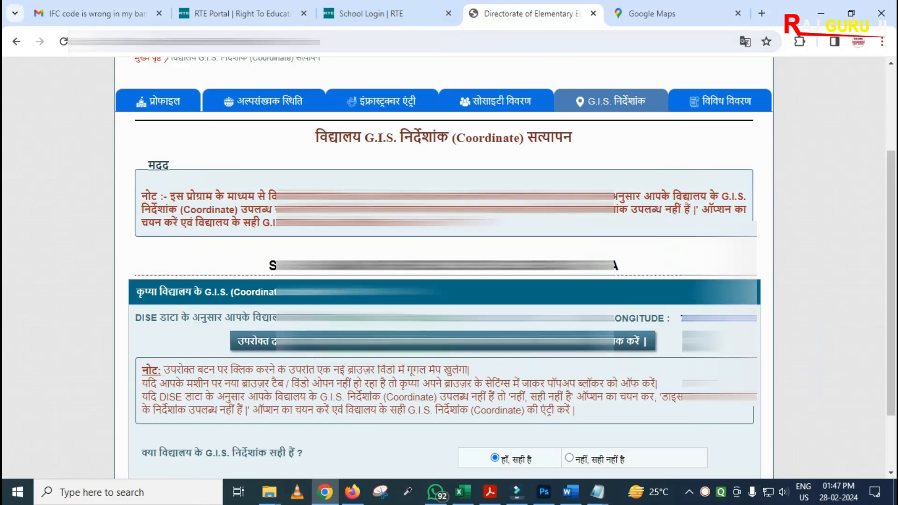
scroll(361, 365, "down", 2)
mouse_move(125, 340)
left_mouse_down()
mouse_move(206, 400)
mouse_move(306, 401)
left_mouse_up()
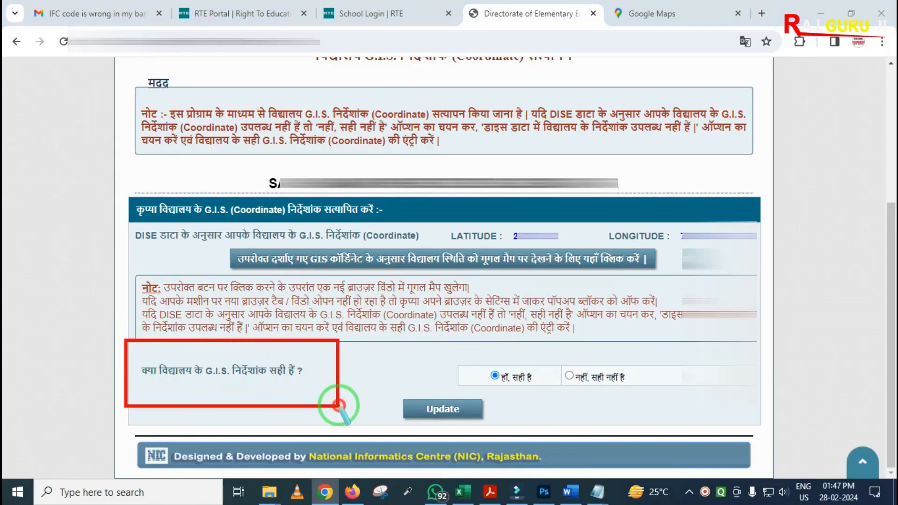
mouse_move(504, 225)
left_mouse_down()
mouse_move(748, 263)
mouse_move(757, 253)
left_mouse_up()
left_click_drag(464, 354, 516, 387)
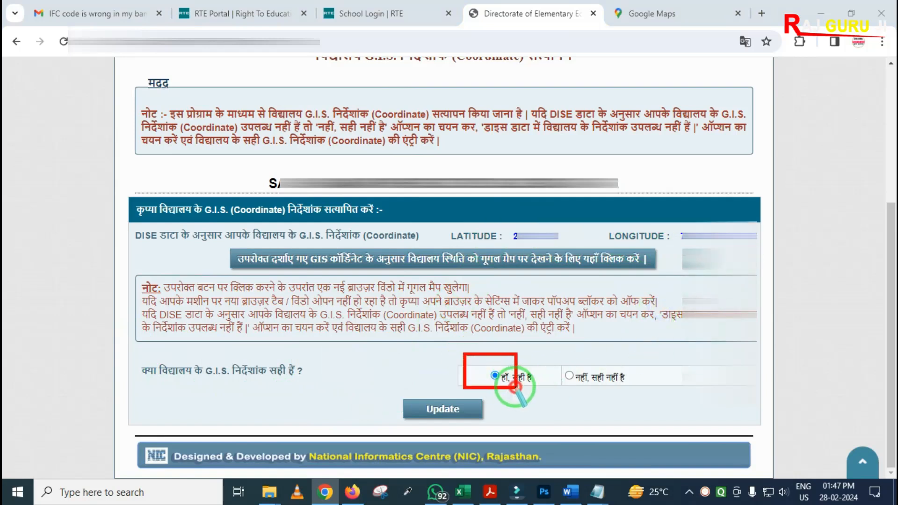
left_click_drag(556, 352, 585, 395)
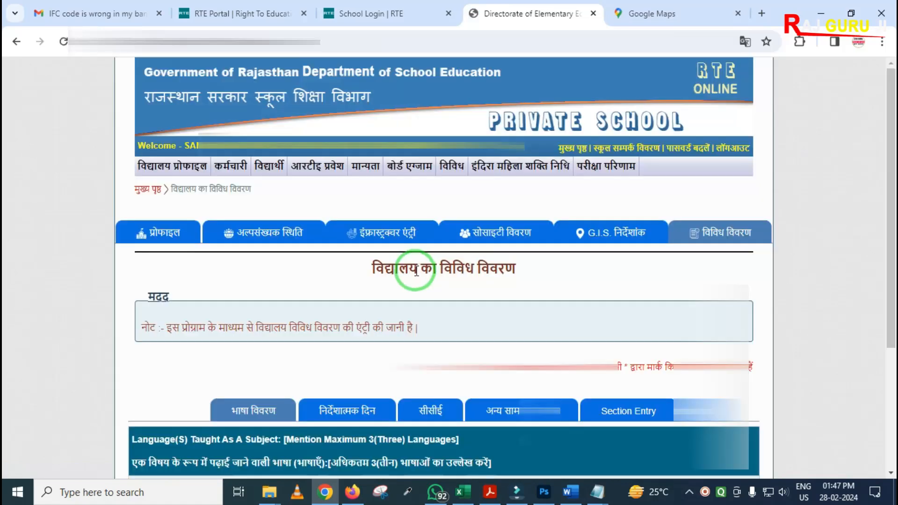
- Open the school's miscellaneous details (विविध विवरण) and review its subsections and the language entry fields under भाषा विवरण
scroll(414, 275, "down", 3)
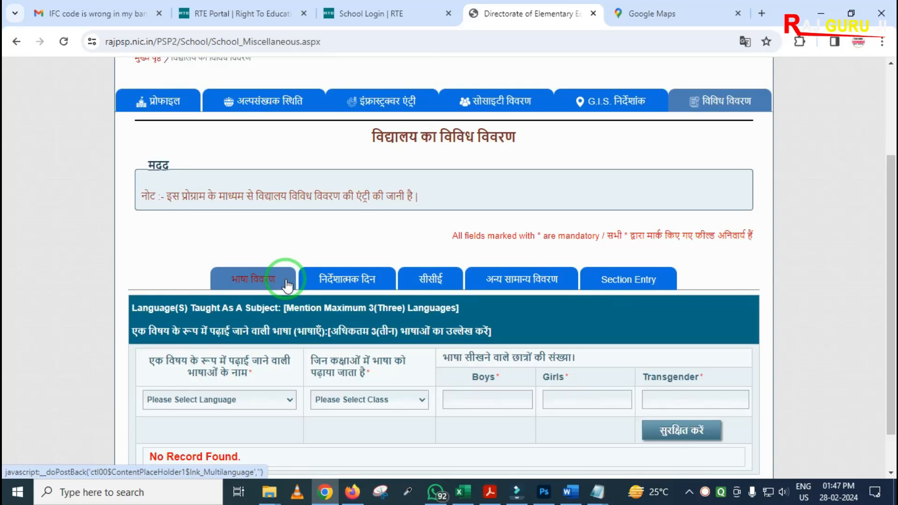
mouse_move(195, 232)
left_mouse_down()
mouse_move(234, 299)
mouse_move(304, 309)
mouse_move(631, 308)
left_mouse_up()
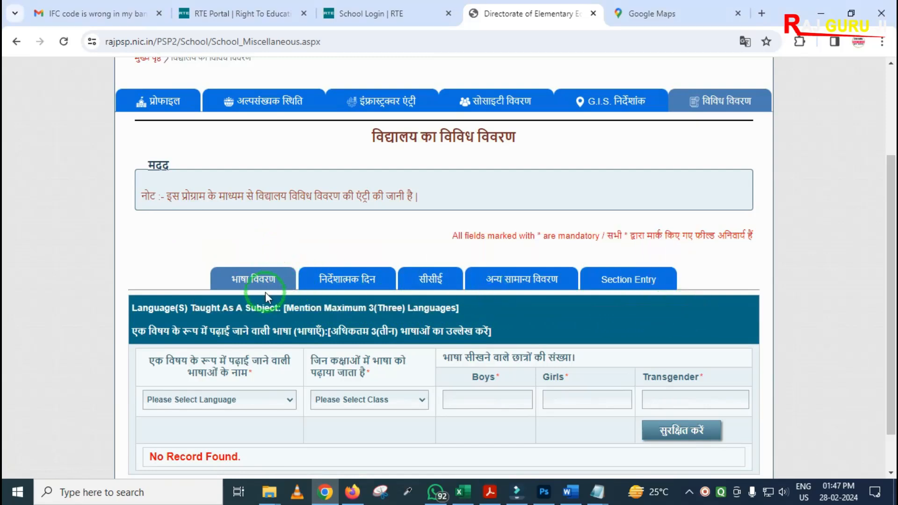
scroll(242, 268, "down", 1)
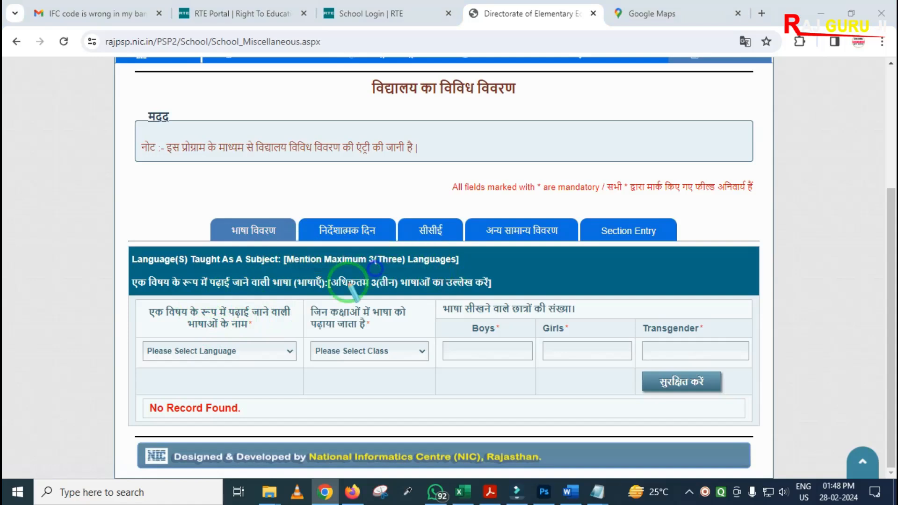
- Review the language and class choices under भाषा विवरण, along with the boys, girls and transgender student count fields
left_click(227, 355)
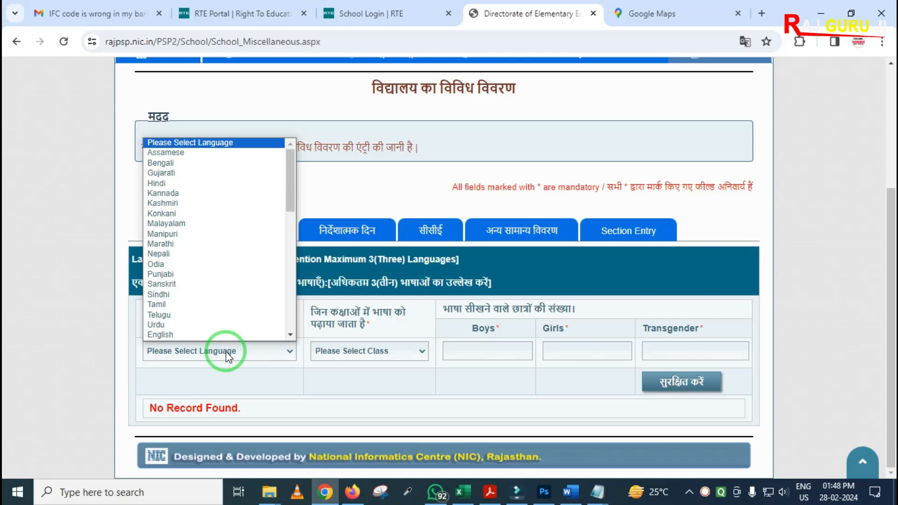
scroll(200, 284, "down", 1)
left_click(197, 374)
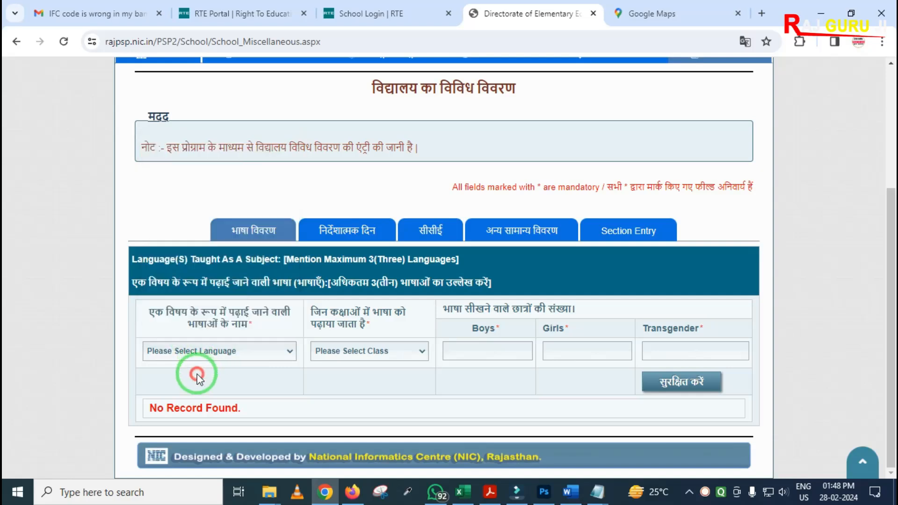
left_click(347, 356)
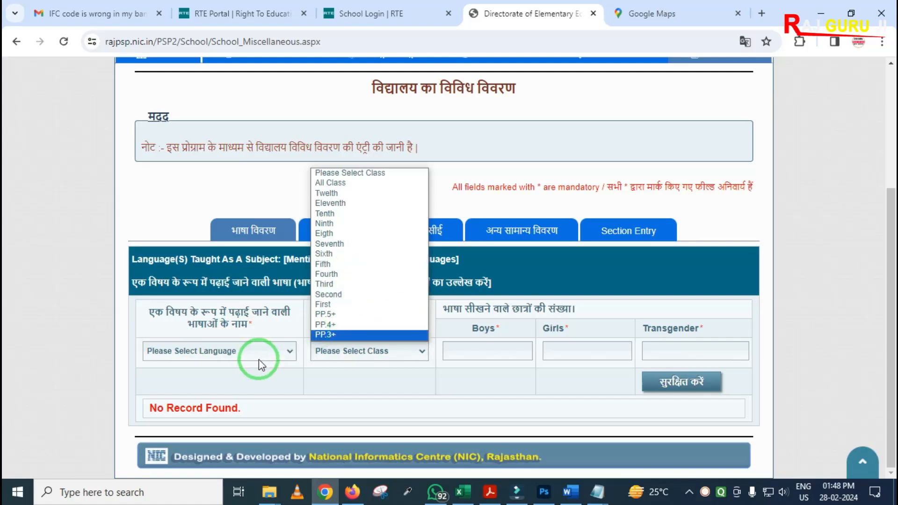
left_click(247, 375)
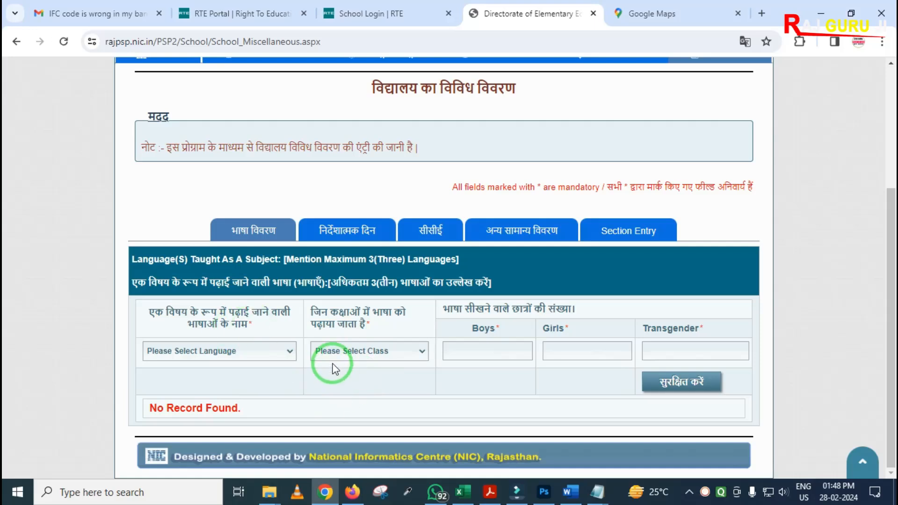
left_click(350, 353)
left_click(351, 355)
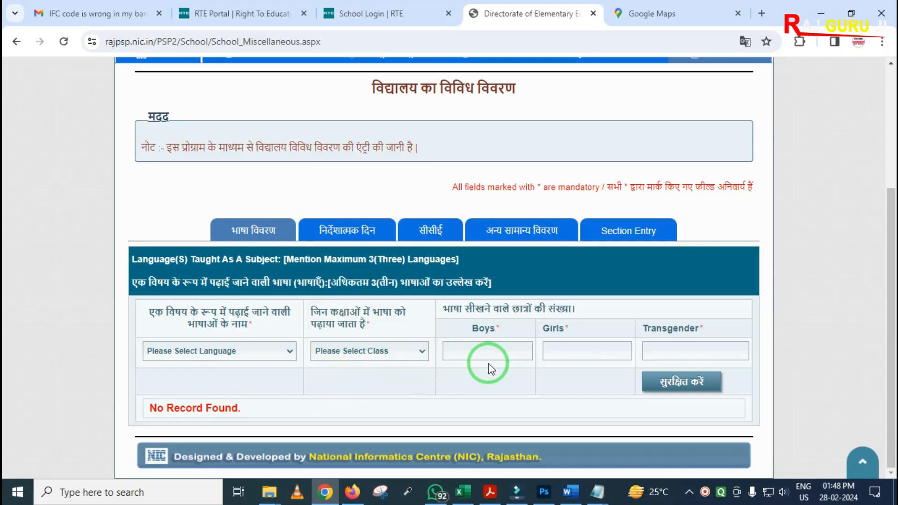
left_click_drag(450, 310, 510, 372)
mouse_move(526, 310)
left_mouse_down()
mouse_move(550, 357)
mouse_move(610, 377)
left_mouse_up()
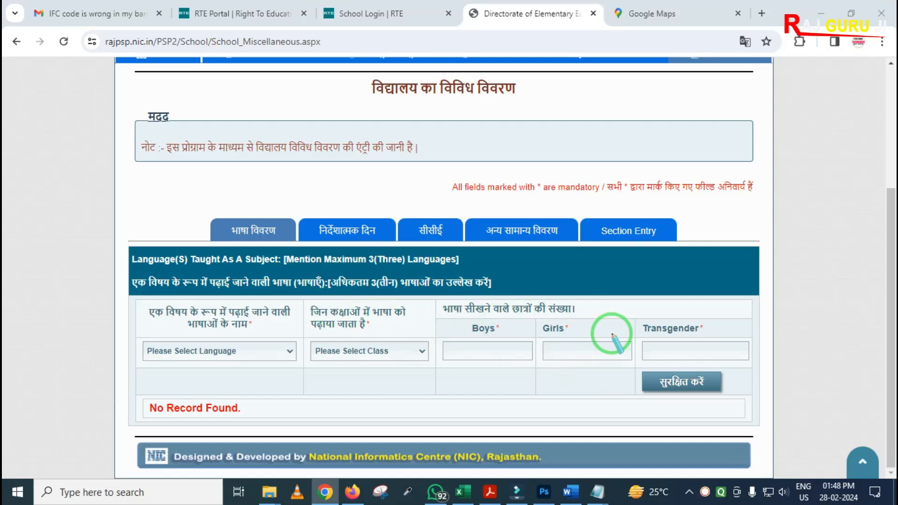
mouse_move(610, 355)
left_mouse_down()
mouse_move(653, 391)
mouse_move(738, 401)
left_mouse_up()
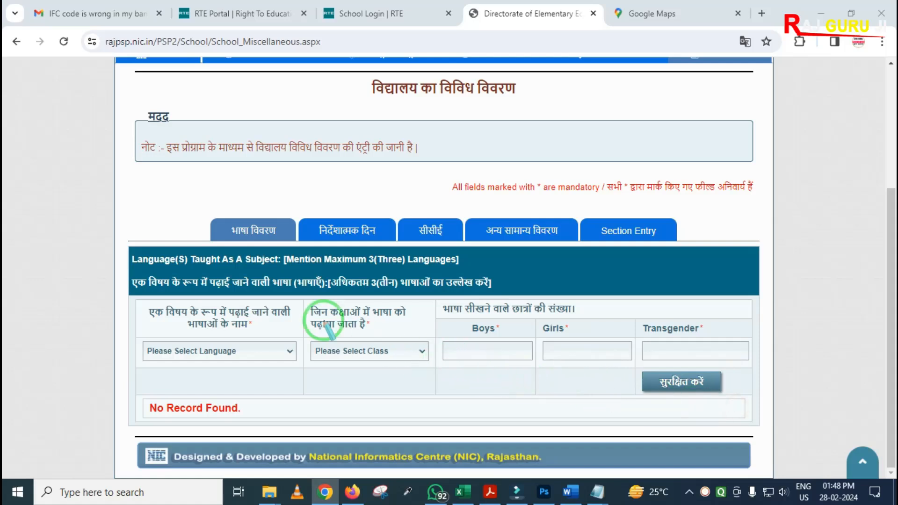
- Open the निर्देशात्मक दिन section and examine the instructional days fields and the hour format for children's average school hours
left_click(336, 237)
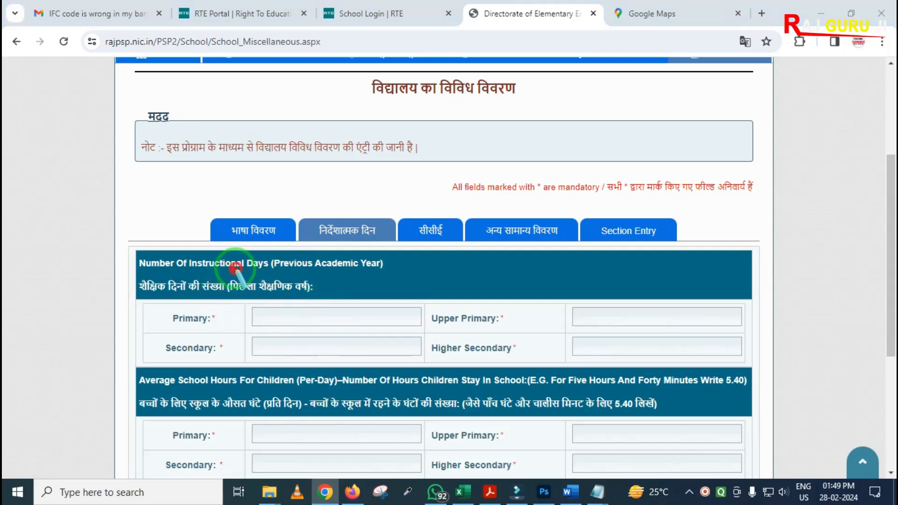
mouse_move(222, 287)
left_mouse_down()
mouse_move(341, 346)
mouse_move(527, 357)
left_mouse_up()
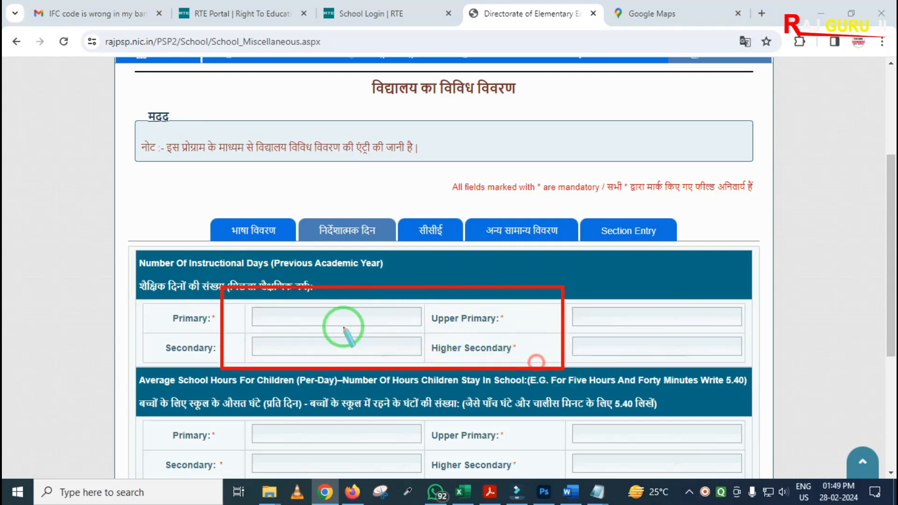
scroll(327, 324, "down", 1)
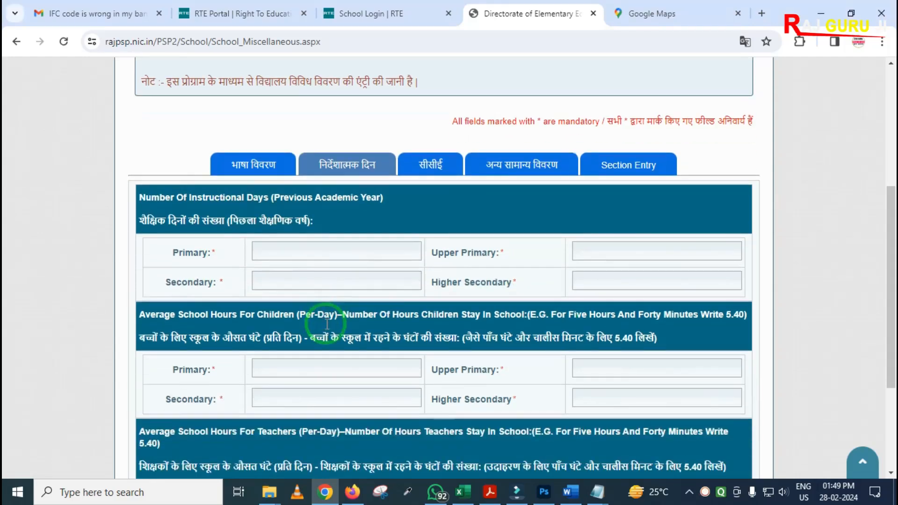
scroll(355, 329, "down", 2)
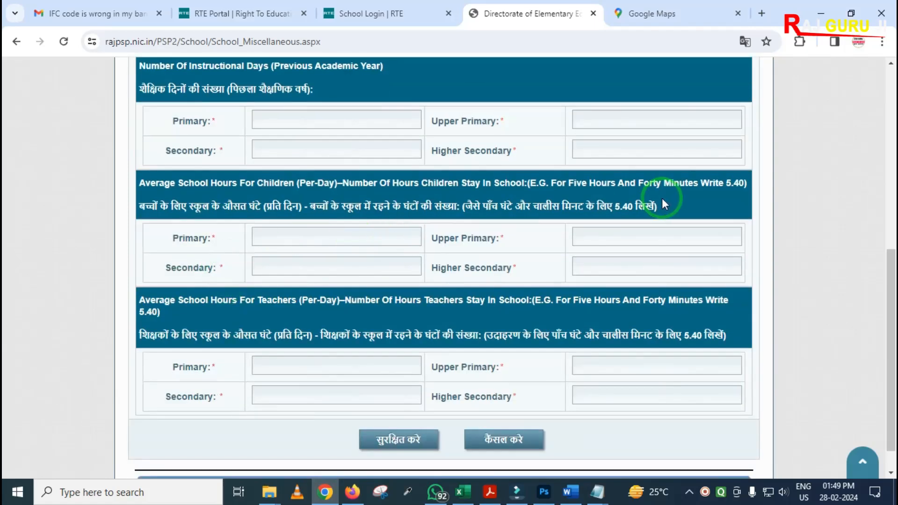
left_click_drag(697, 167, 743, 202)
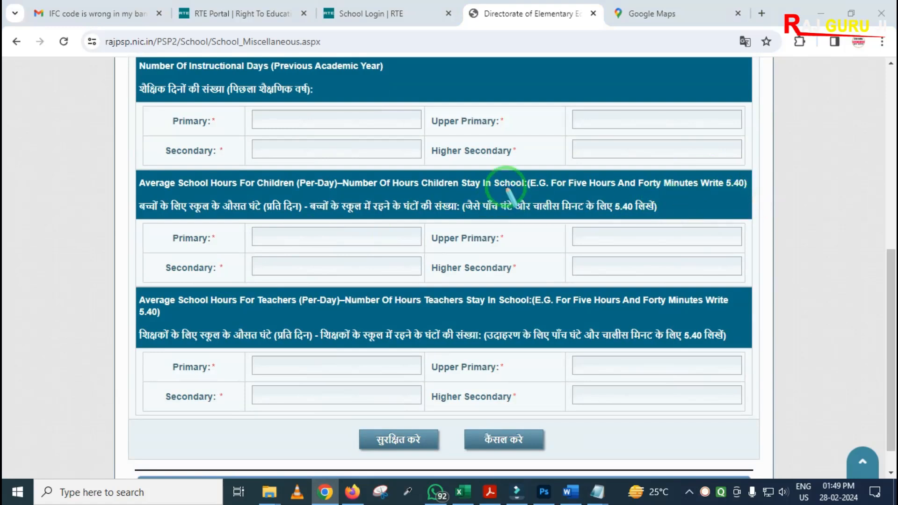
left_click_drag(681, 164, 764, 216)
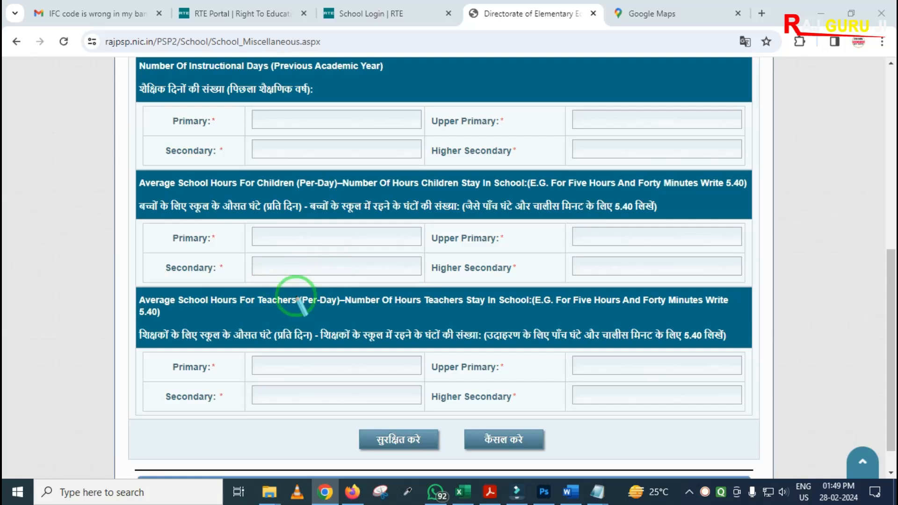
- Examine the fields for teachers' average daily school hours across the primary to higher secondary levels
mouse_move(182, 246)
left_mouse_down()
mouse_move(417, 394)
mouse_move(680, 415)
left_mouse_up()
right_click(431, 377)
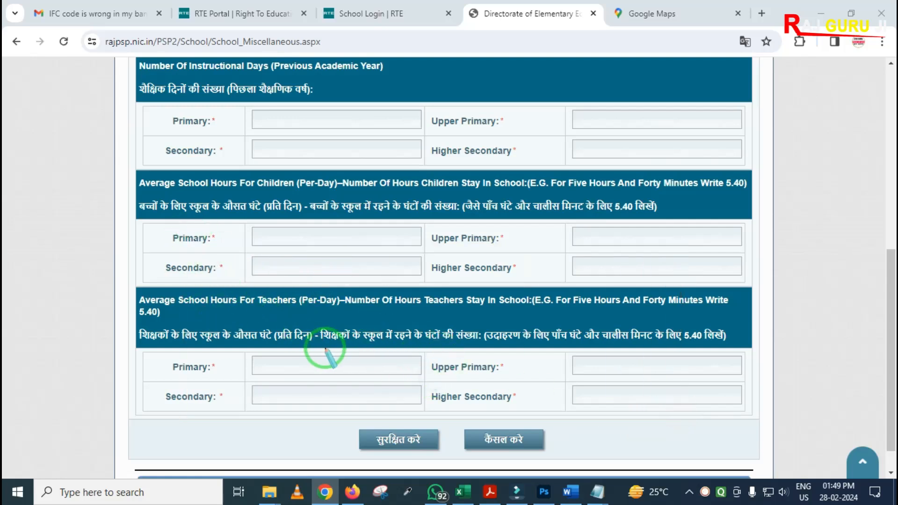
mouse_move(99, 274)
left_mouse_down()
mouse_move(310, 372)
mouse_move(348, 373)
left_mouse_up()
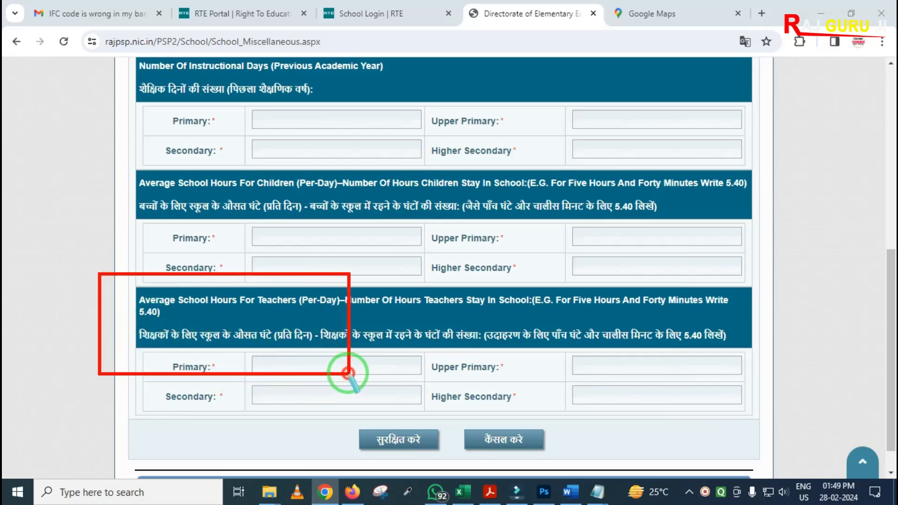
right_click(268, 353)
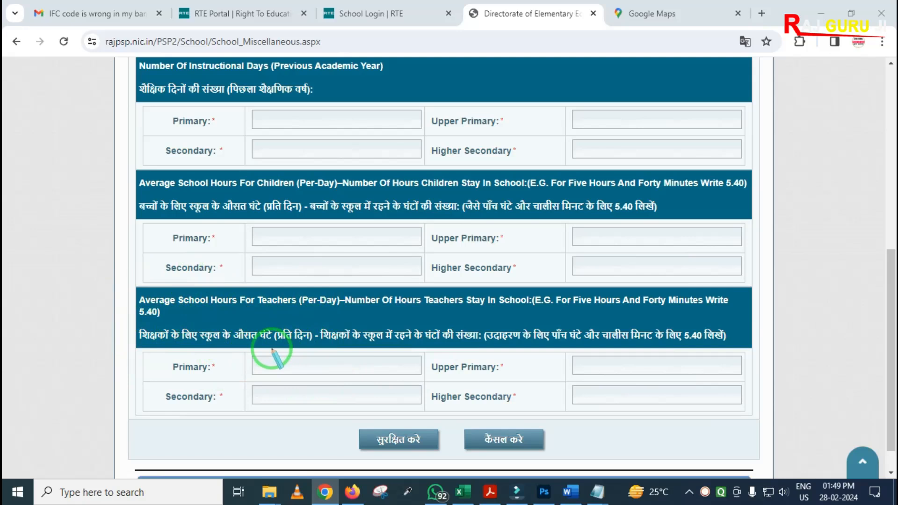
left_click_drag(112, 288, 294, 374)
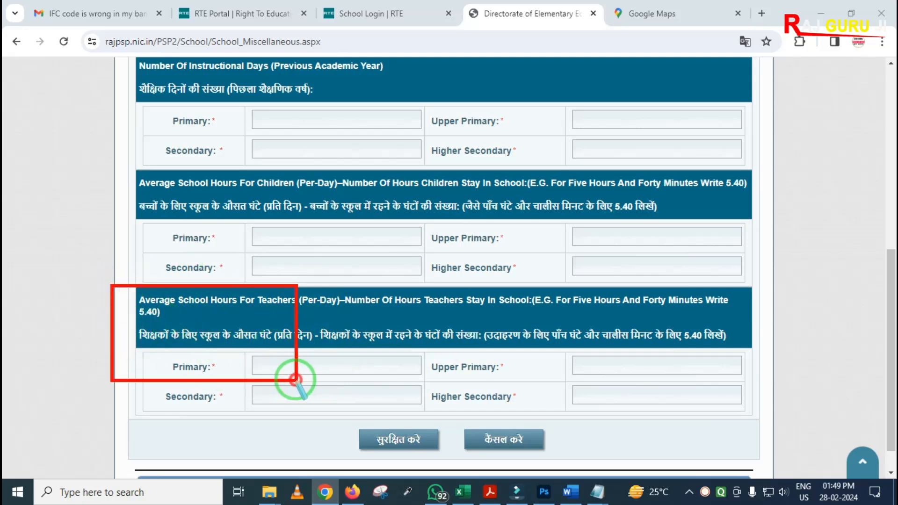
right_click(280, 344)
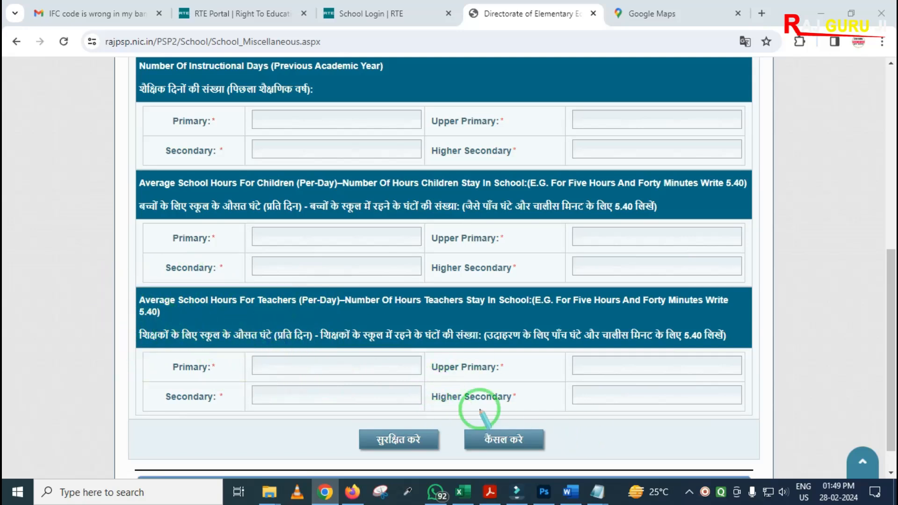
- Open the सीसीई section and check the stage/level choices for Continuous and Comprehensive Evaluation
scroll(369, 402, "up", 4)
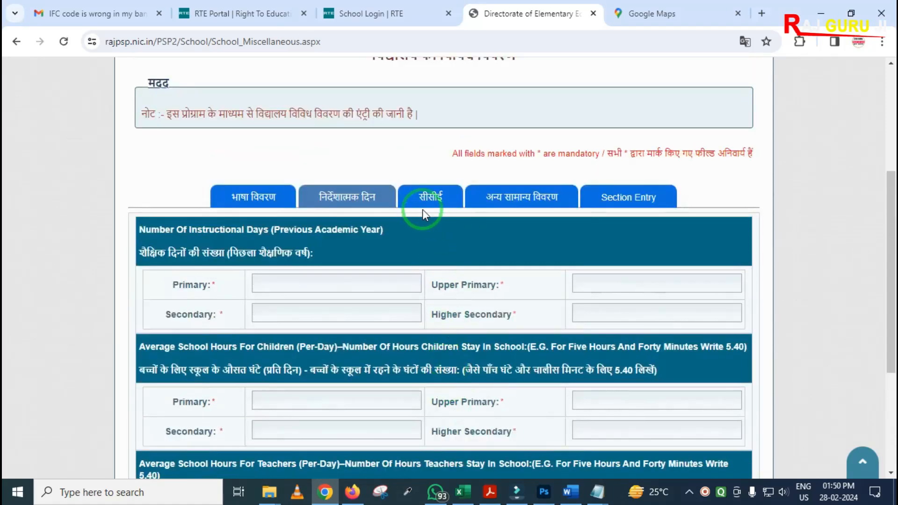
left_click(425, 205)
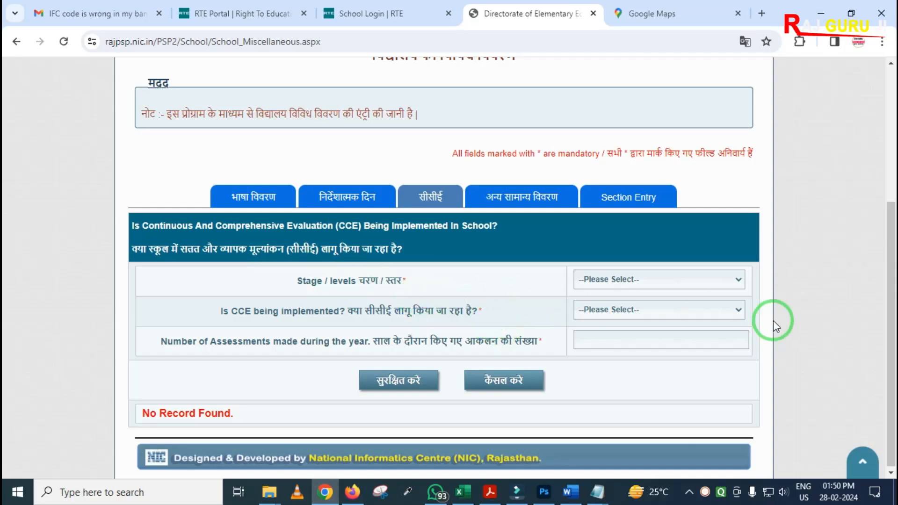
left_click(641, 280)
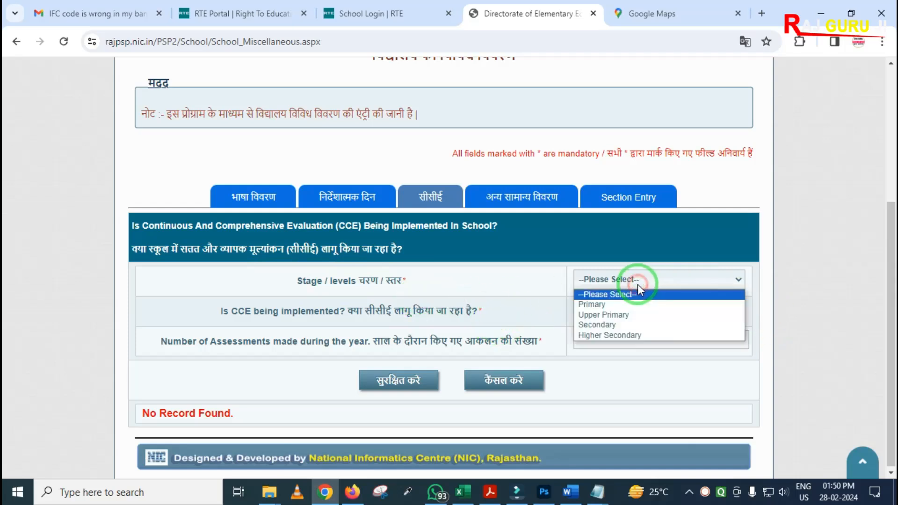
left_click(493, 286)
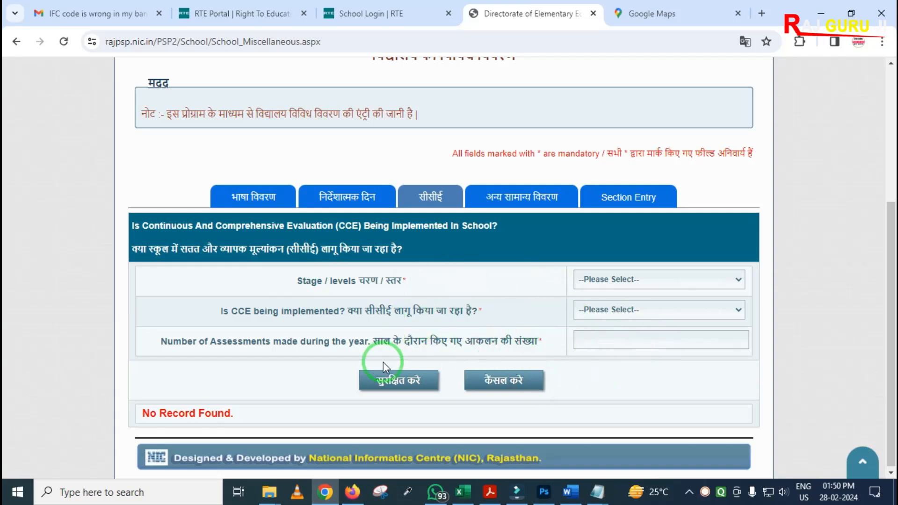
- Open अन्य सामान्य विवरण and check the answer choices for the Balavatika and out-of-school children special training questions
left_click(494, 206)
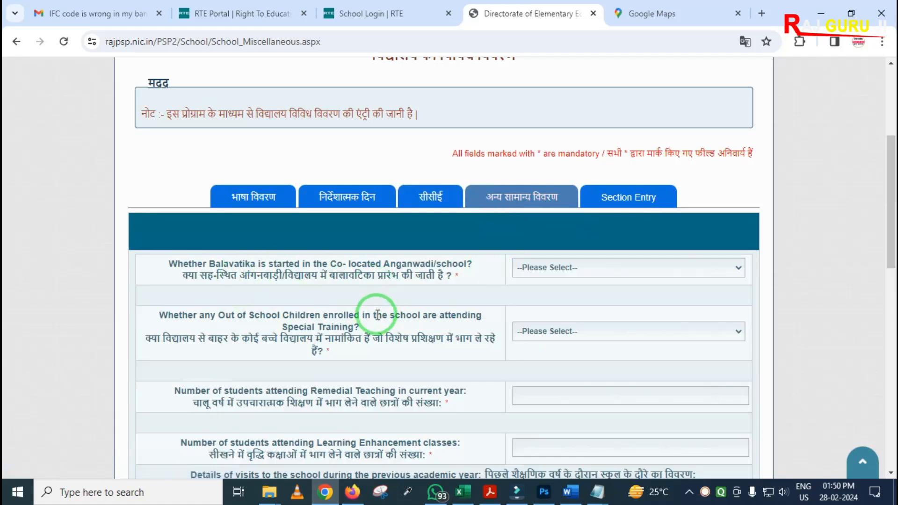
mouse_move(160, 241)
left_mouse_down()
mouse_move(246, 299)
mouse_move(479, 301)
left_mouse_up()
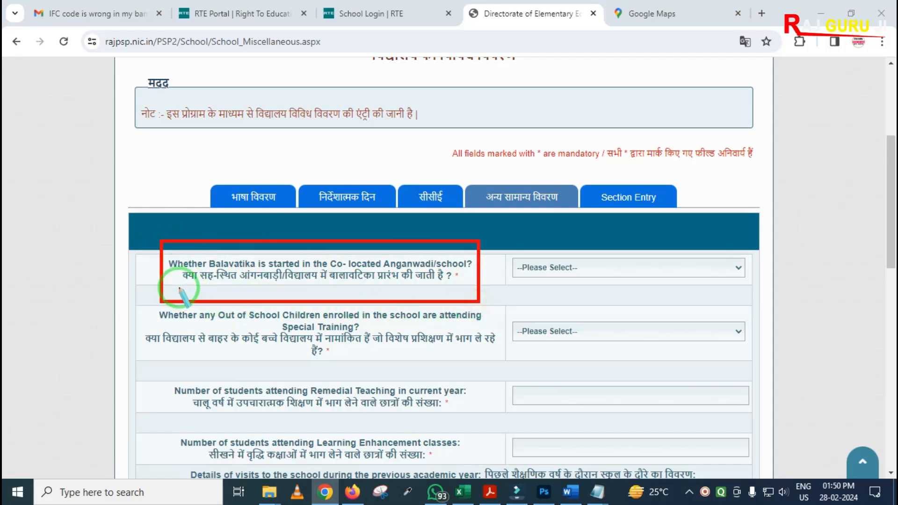
right_click(352, 283)
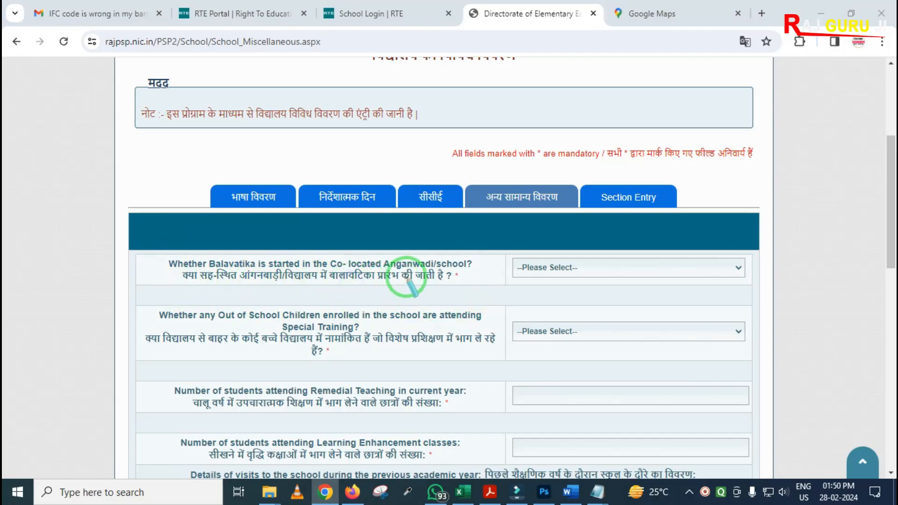
left_click(579, 282)
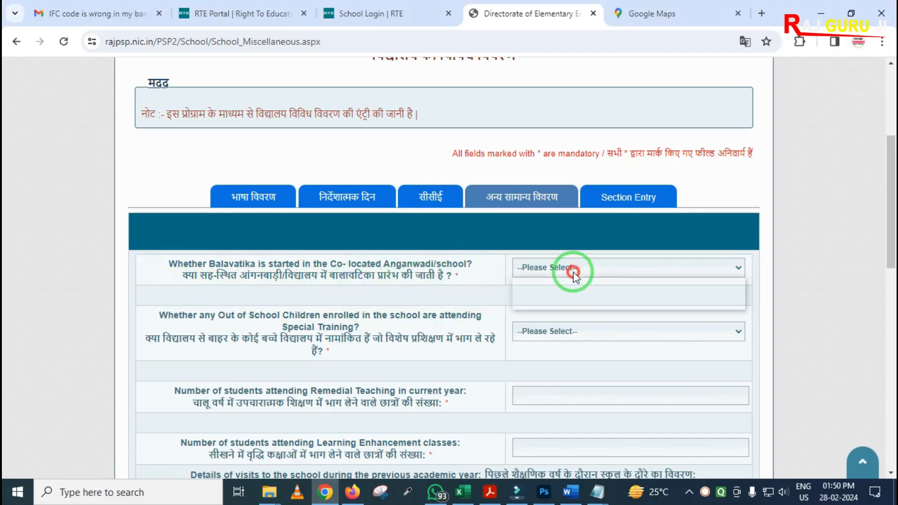
left_click(475, 285)
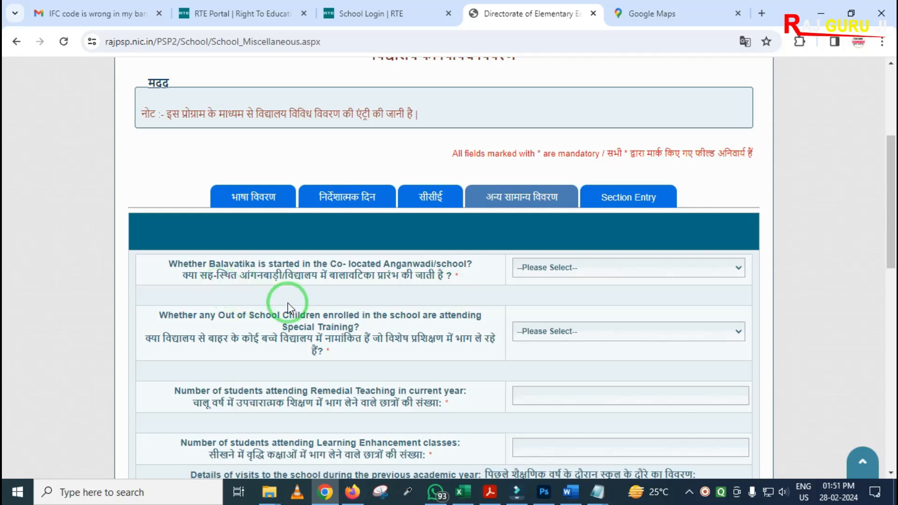
left_click(566, 274)
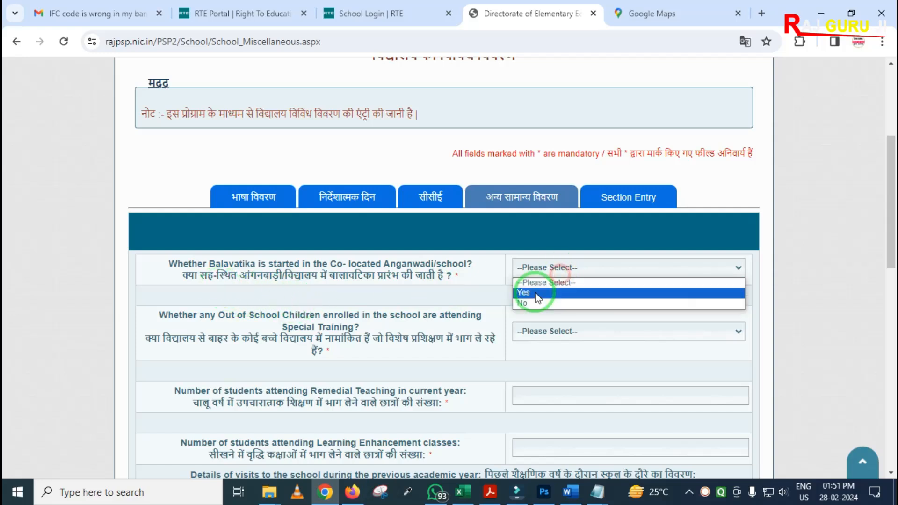
left_click(498, 304)
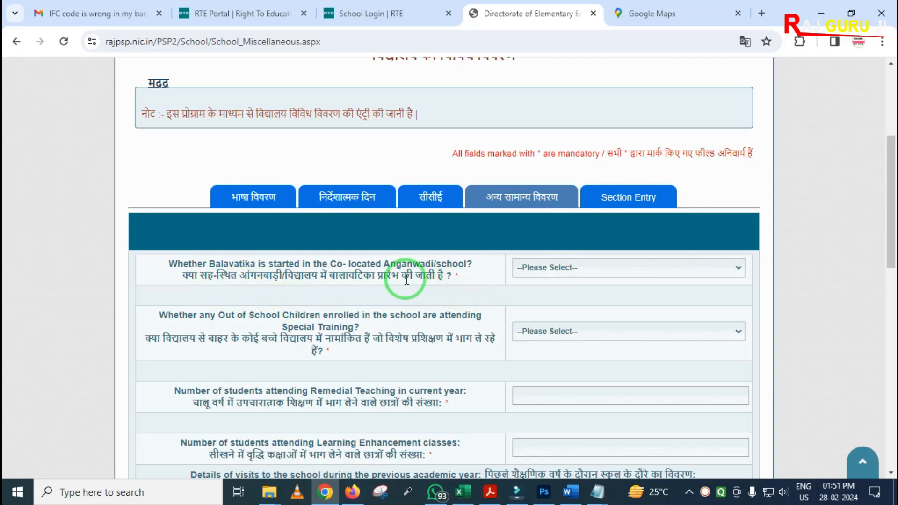
mouse_move(131, 314)
left_mouse_down()
mouse_move(187, 360)
mouse_move(499, 367)
left_mouse_up()
left_click(566, 332)
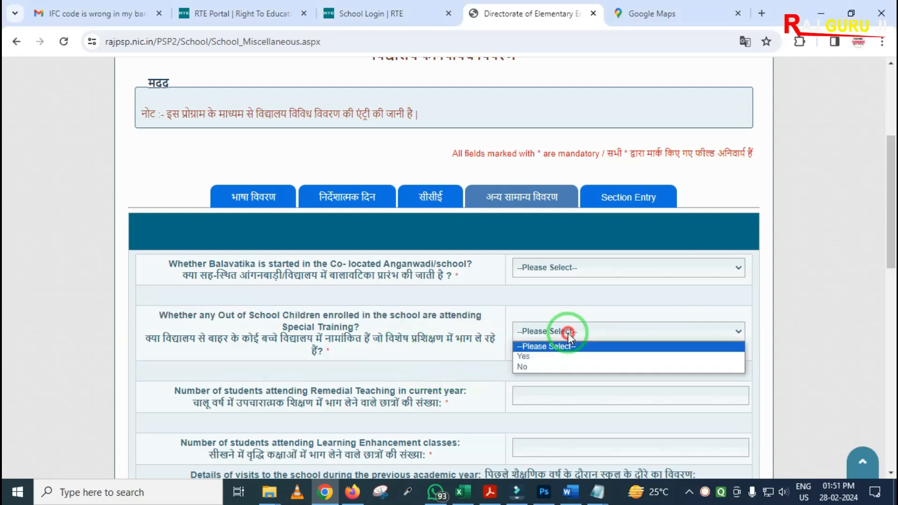
left_click(454, 360)
- Review the remedial teaching, learning enhancement and previous-year school visit fields, continuing to the school committee questions
scroll(411, 297, "down", 3)
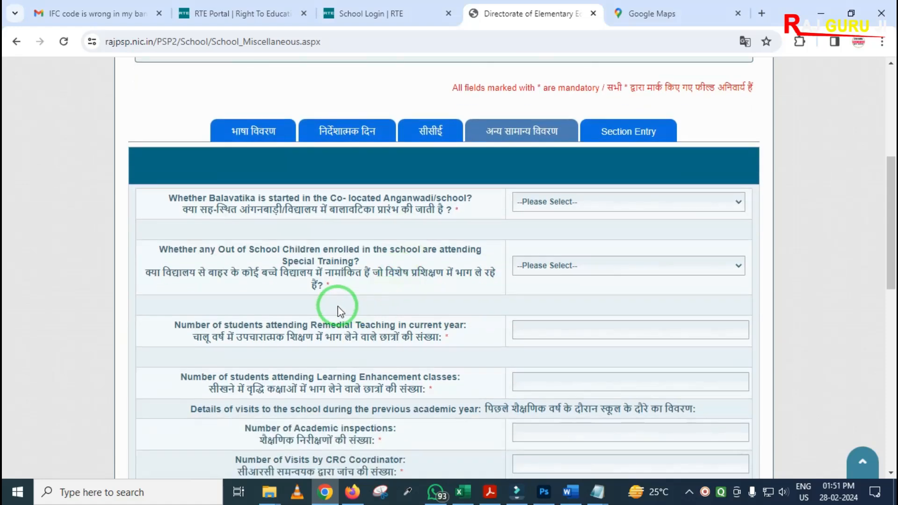
mouse_move(228, 247)
left_mouse_down()
mouse_move(260, 299)
mouse_move(455, 296)
left_mouse_up()
right_click(367, 289)
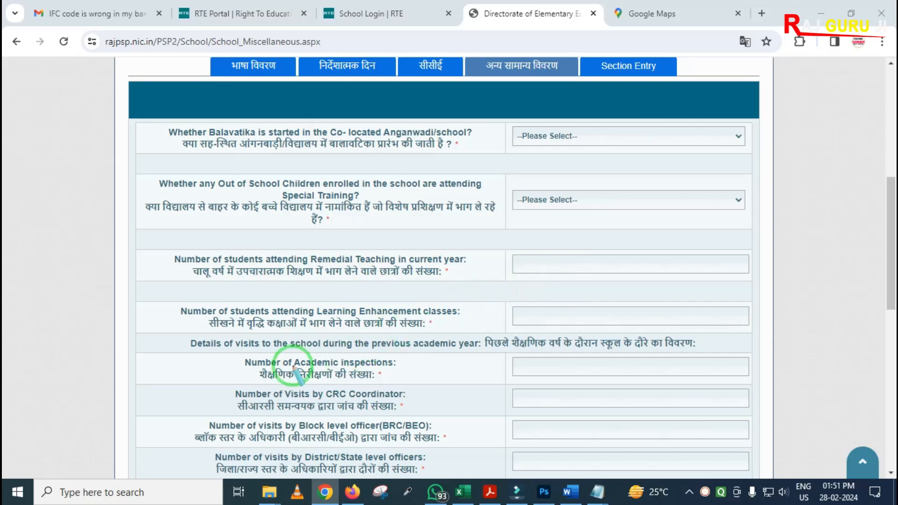
mouse_move(187, 302)
left_mouse_down()
mouse_move(243, 339)
mouse_move(438, 349)
left_mouse_up()
right_click(441, 340)
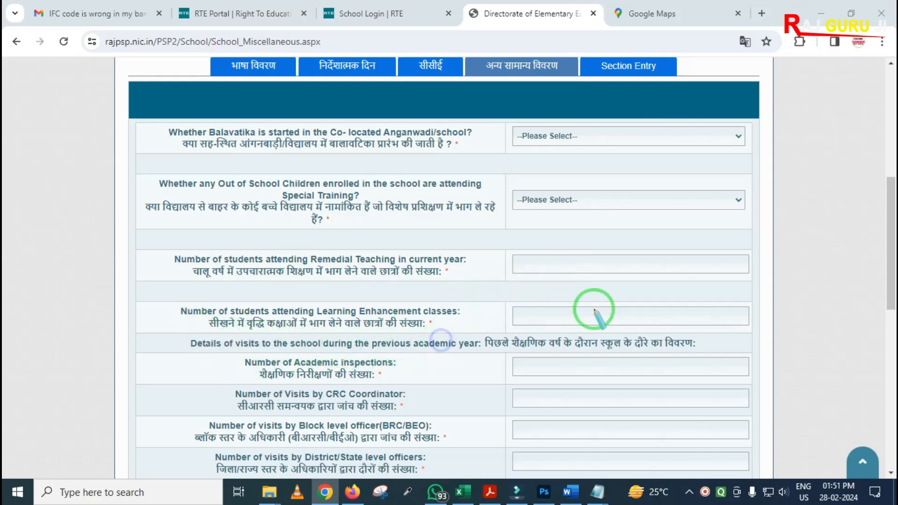
scroll(337, 327, "down", 1)
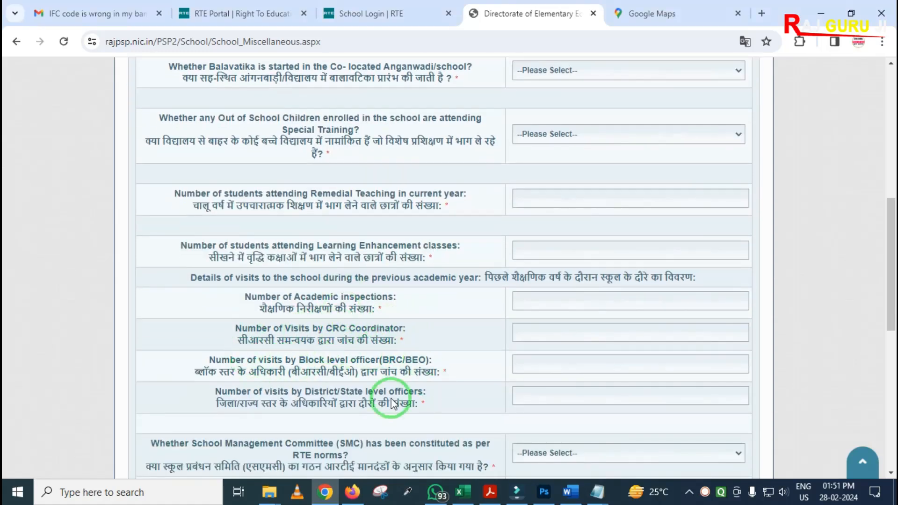
scroll(370, 317, "down", 2)
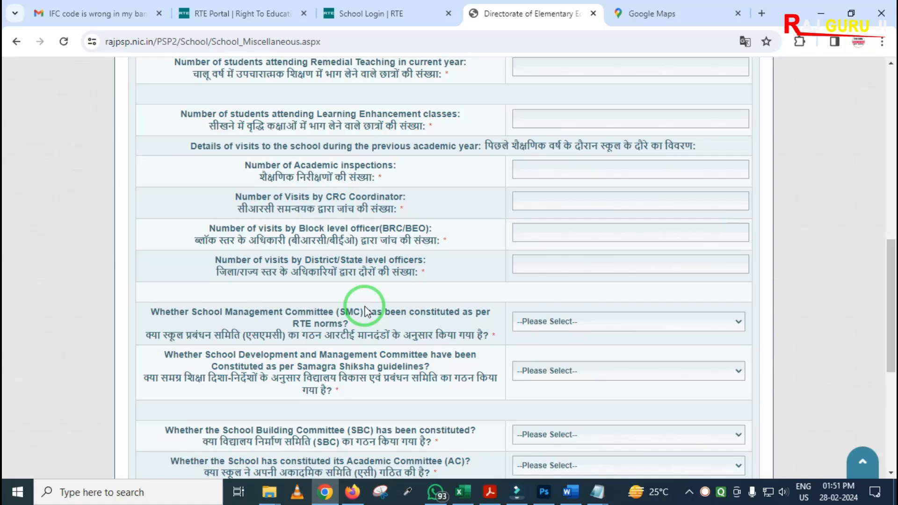
- Check the answer choices for the School Management Committee question and review the School Development and Management Committee question
scroll(367, 311, "down", 1)
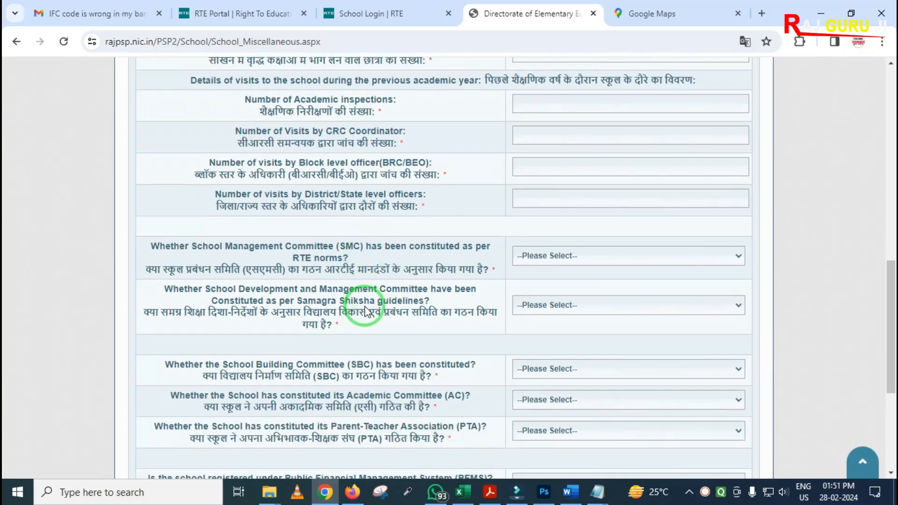
scroll(368, 311, "down", 1)
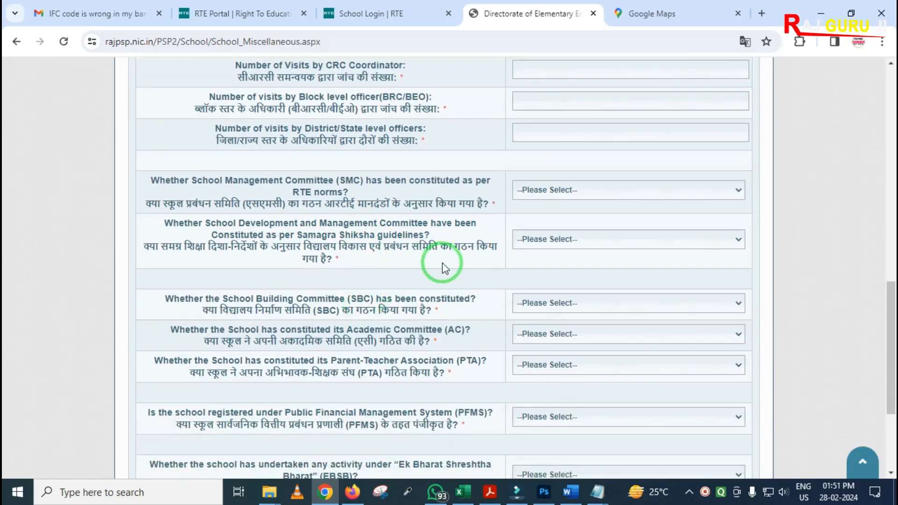
left_click(531, 190)
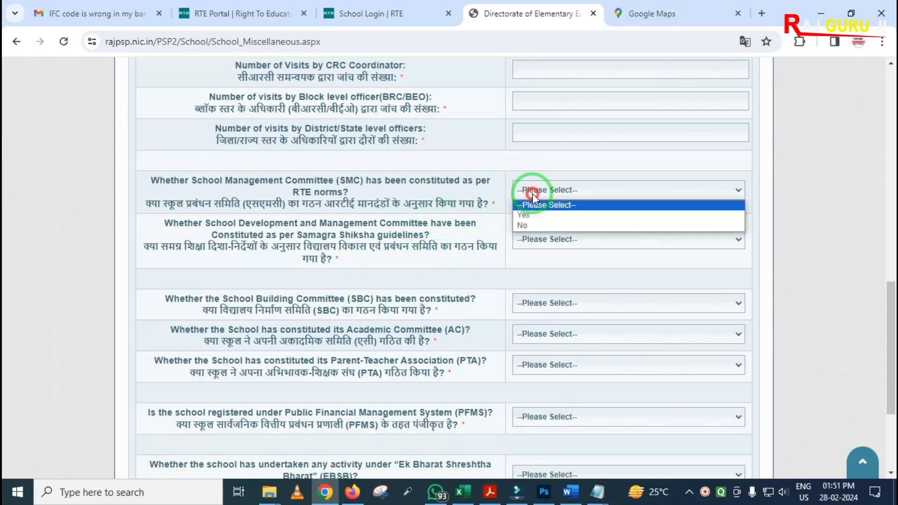
left_click(350, 225)
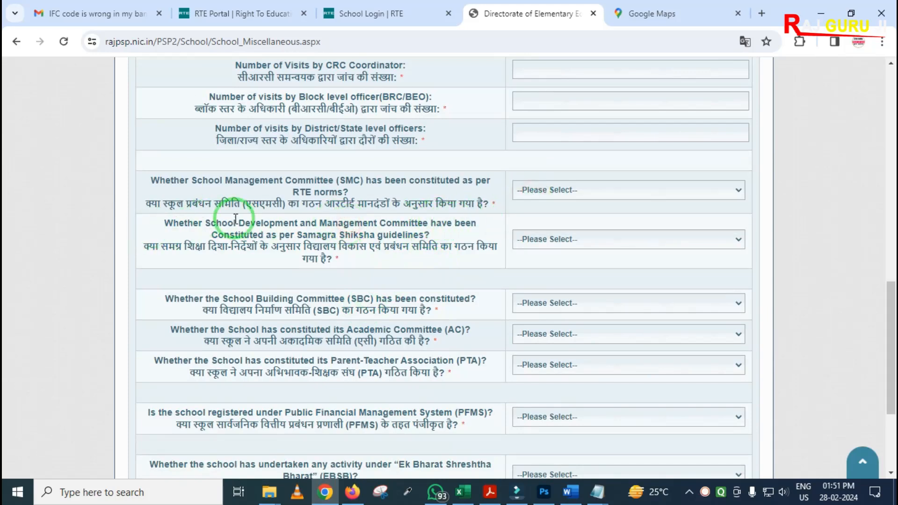
mouse_move(127, 193)
left_mouse_down()
mouse_move(180, 213)
mouse_move(495, 234)
mouse_move(487, 231)
left_mouse_up()
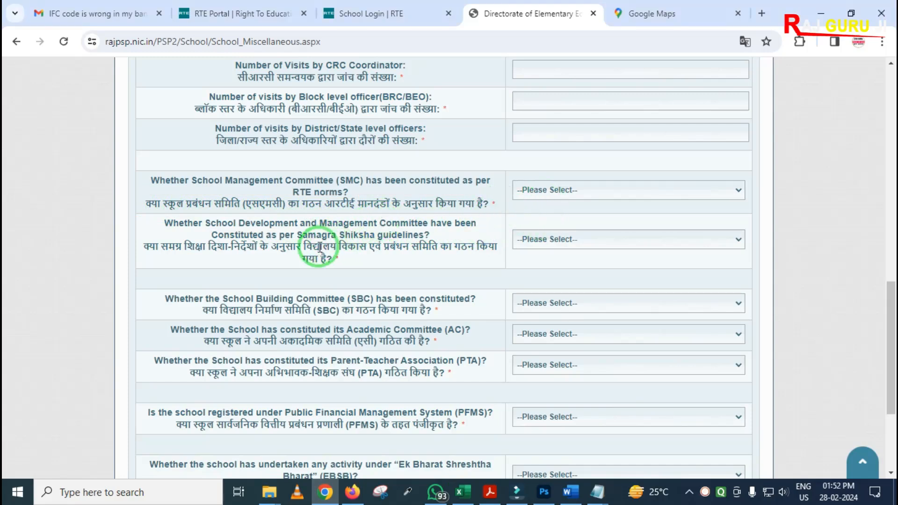
scroll(296, 244, "down", 1)
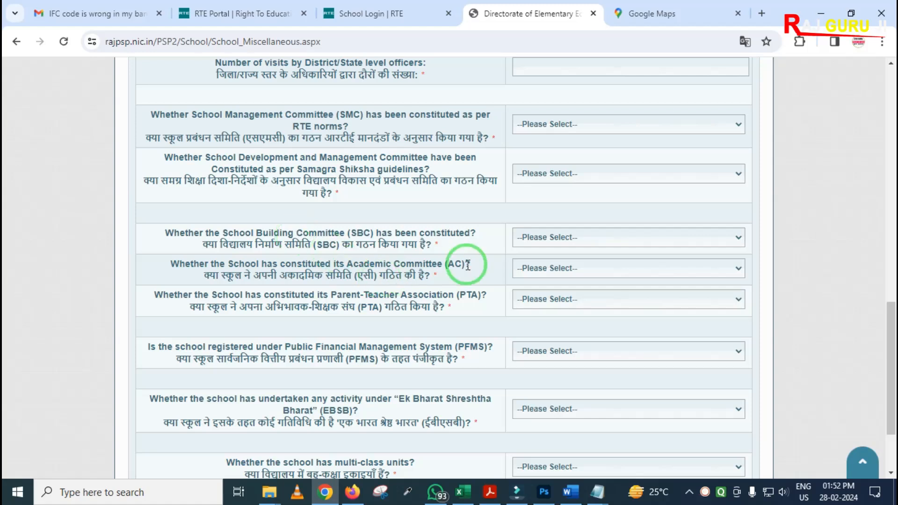
- Review the School Building Committee, Academic Committee and Parent-Teacher Association constitution questions
left_click(519, 237)
left_click(492, 255)
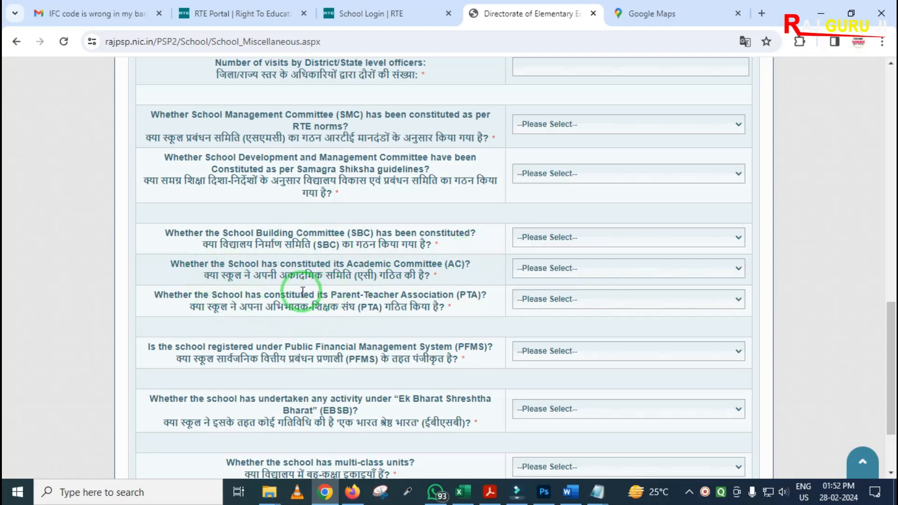
left_click_drag(189, 246, 300, 292)
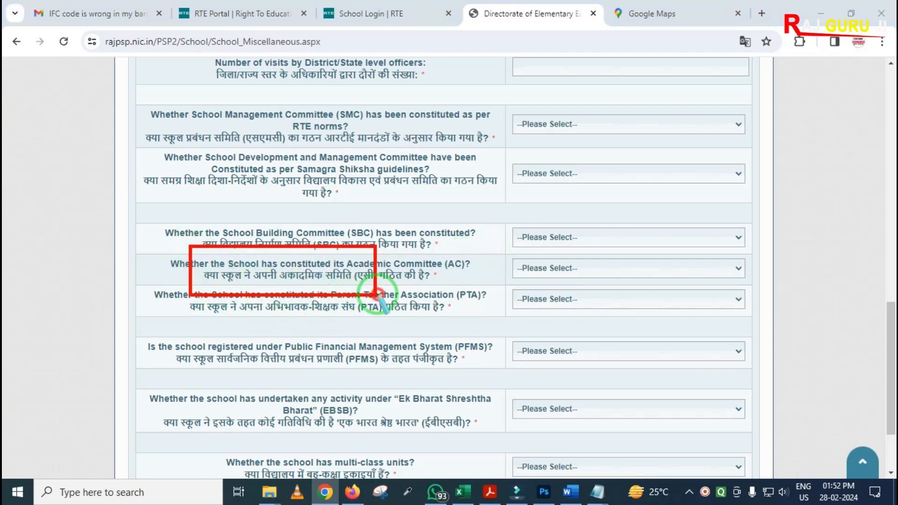
mouse_move(255, 291)
left_mouse_down()
mouse_move(352, 315)
mouse_move(472, 327)
left_mouse_up()
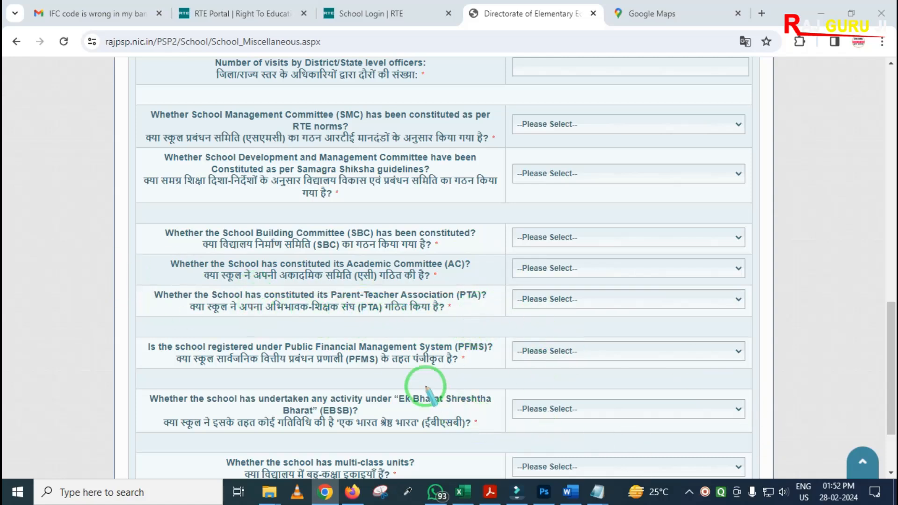
- Review the PFMS registration, Ek Bharat Shreshtha Bharat activity and multi-class units questions through the end of the form
mouse_move(161, 345)
left_mouse_down()
mouse_move(211, 381)
mouse_move(411, 384)
mouse_move(474, 406)
left_mouse_up()
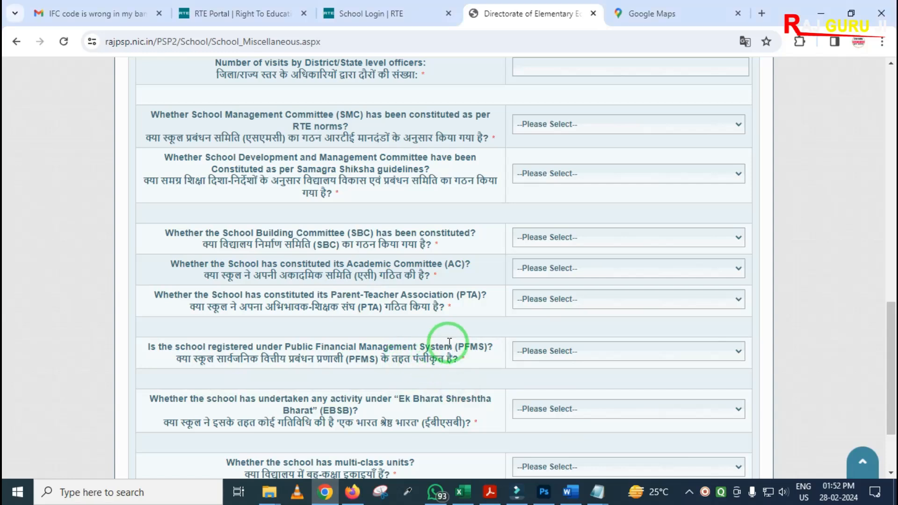
left_click(561, 358)
left_click(441, 370)
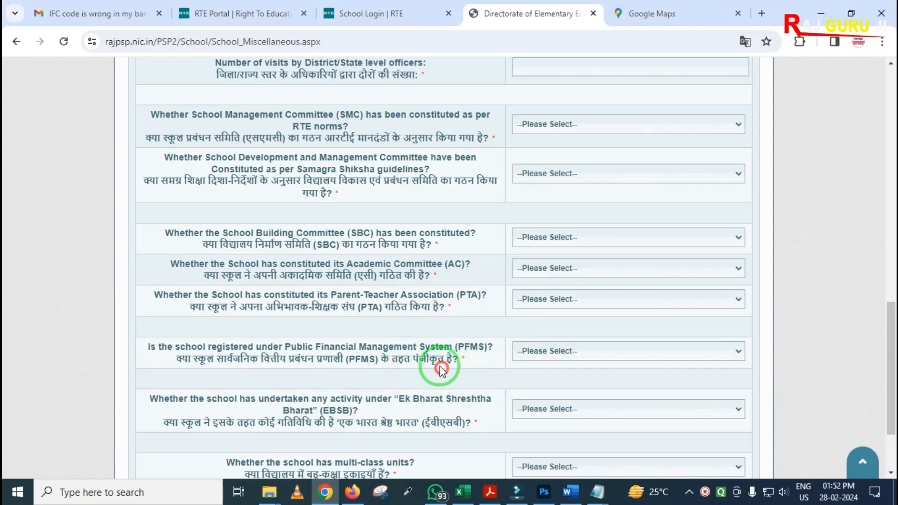
scroll(411, 351, "down", 3)
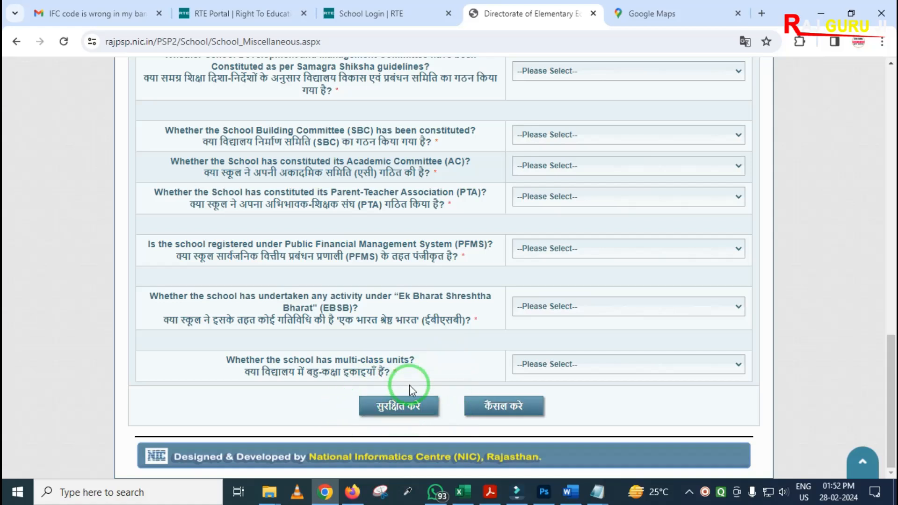
- Open Section Entry and check the available choices for the highest section operated in the school's classes
scroll(409, 385, "up", 15)
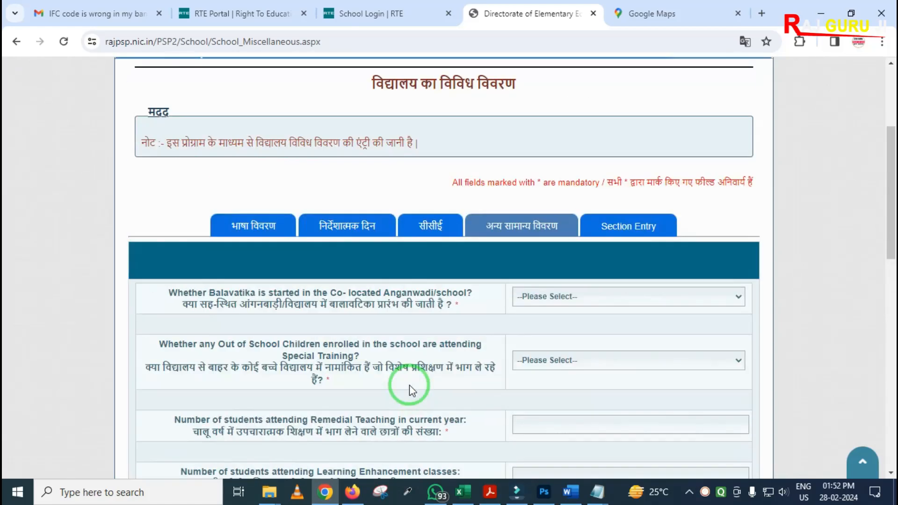
left_click(618, 225)
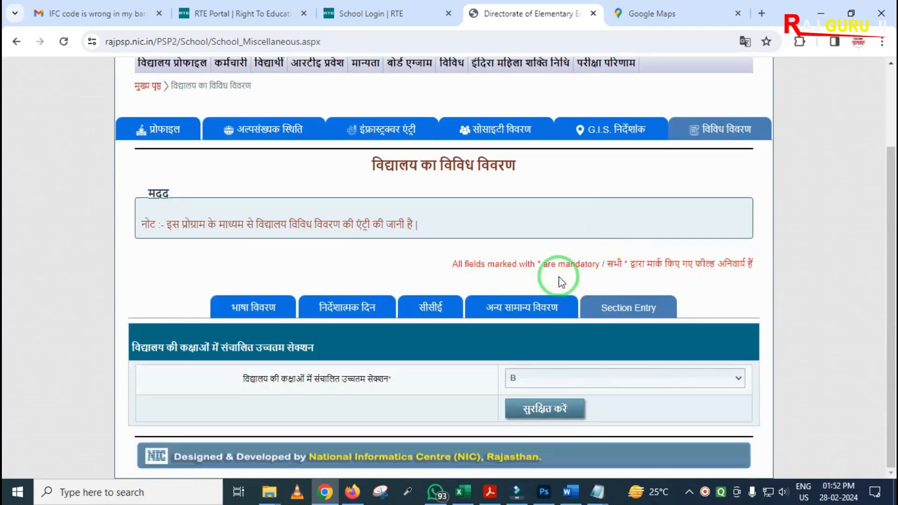
left_click(433, 308)
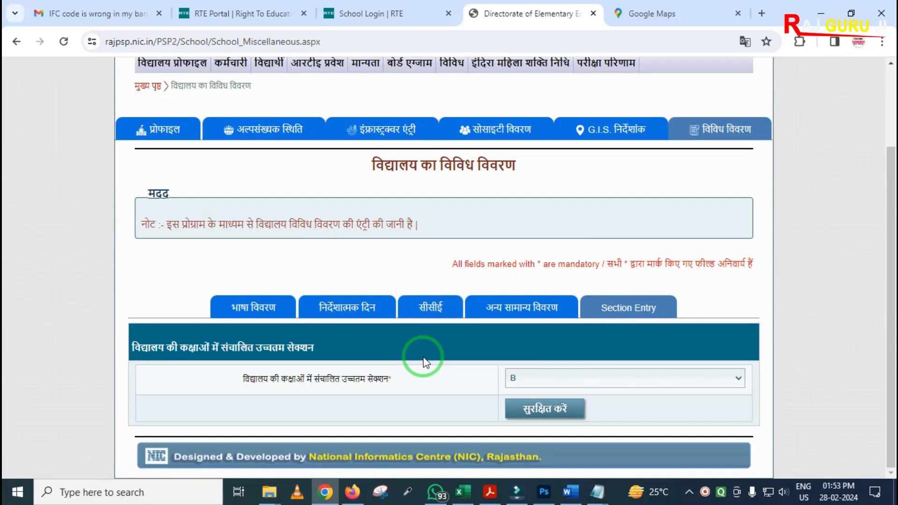
left_click(523, 376)
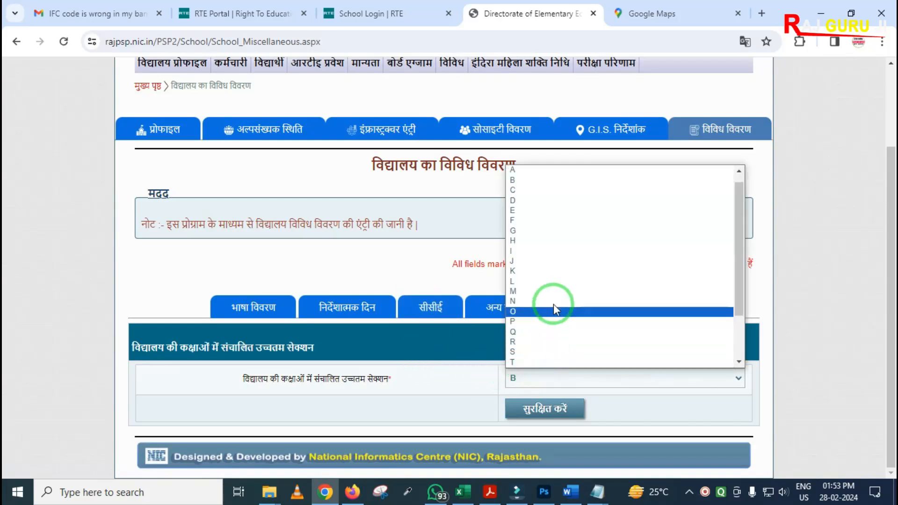
left_click(497, 377)
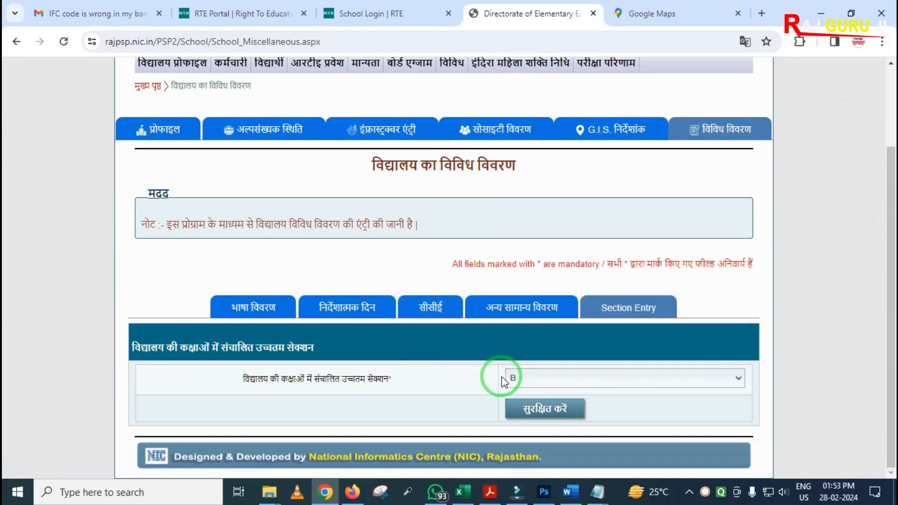
mouse_move(485, 359)
left_mouse_down()
mouse_move(514, 393)
mouse_move(575, 410)
left_mouse_up()
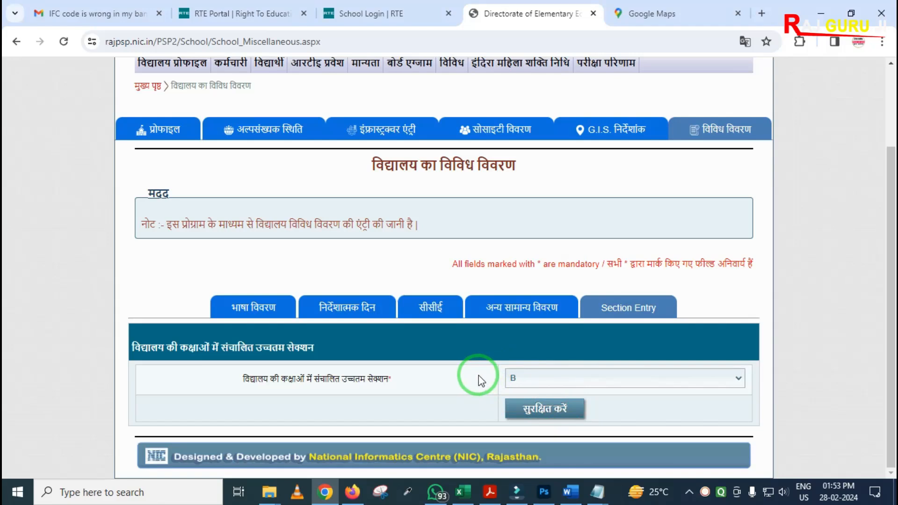
- Try E as the highest section operated in the school's classes, and set it to A instead
left_click(525, 378)
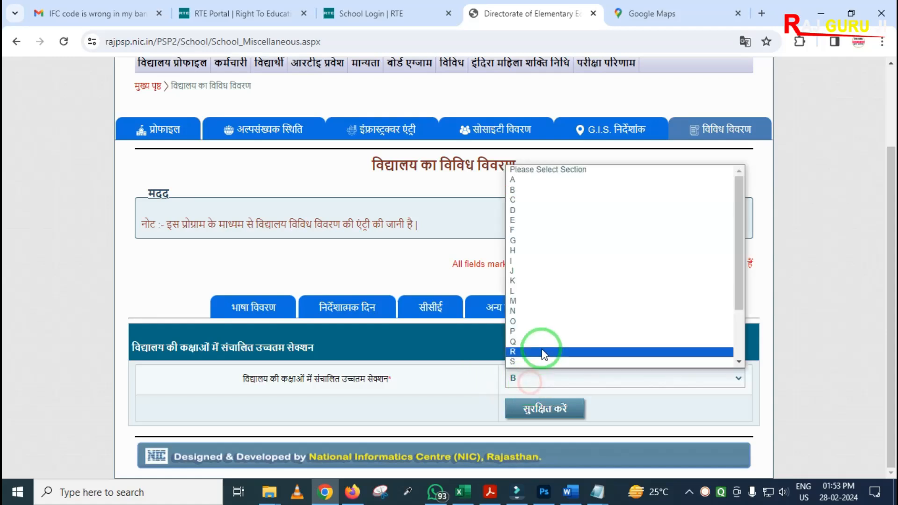
left_click(527, 221)
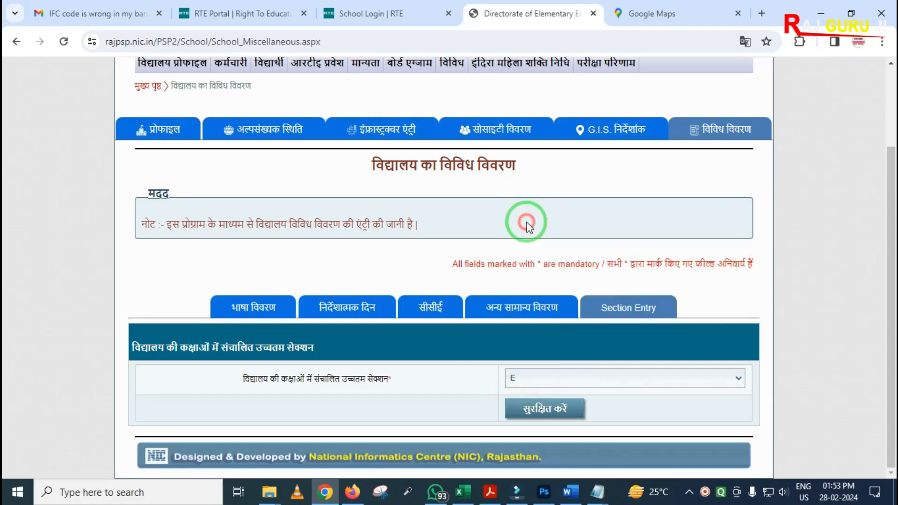
left_click(514, 383)
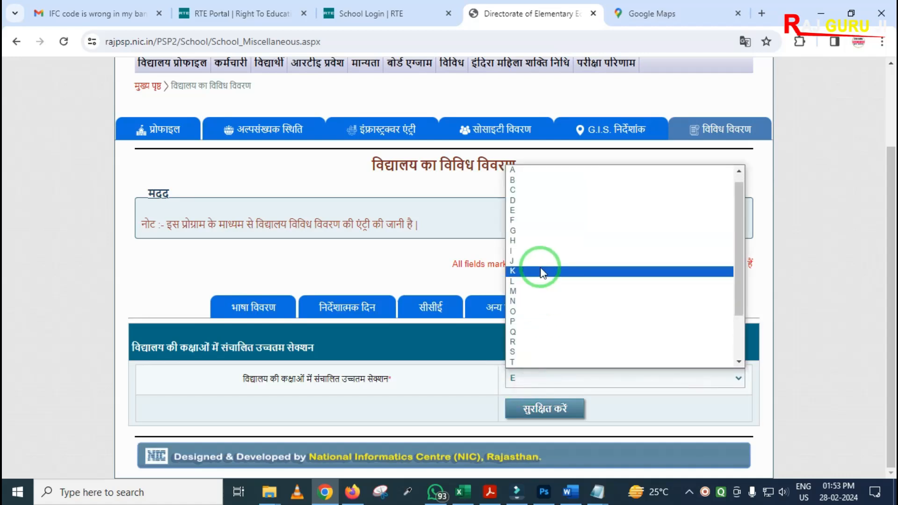
left_click(528, 170)
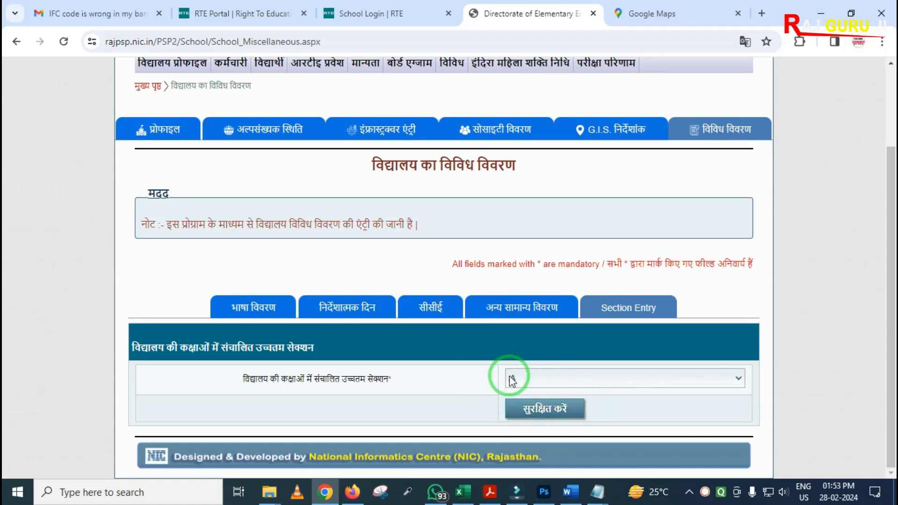
- Return to the school's annual profile form and review it through the minority school and concession details at its end
scroll(455, 375, "up", 1)
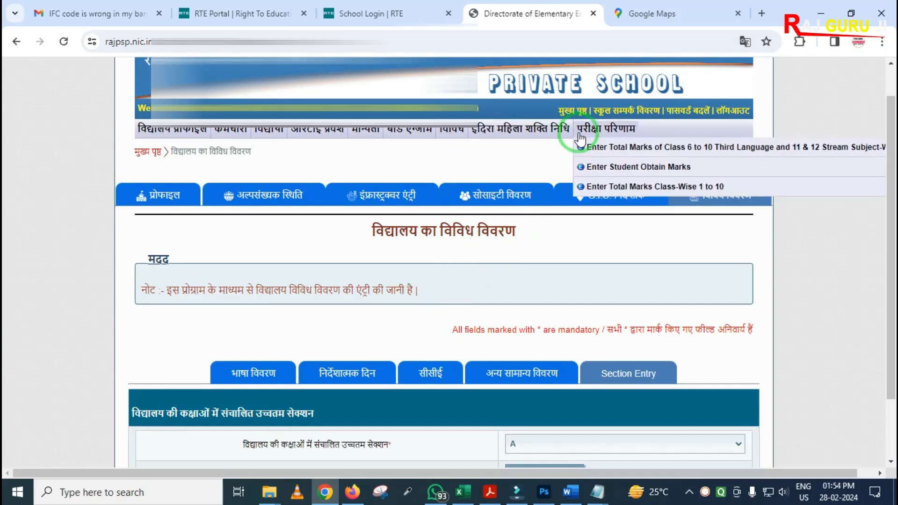
left_click(568, 112)
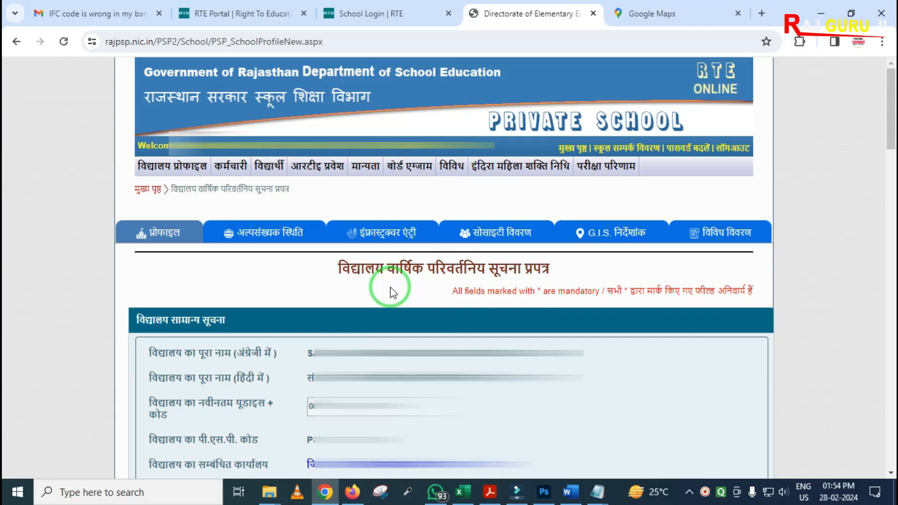
scroll(391, 293, "down", 3)
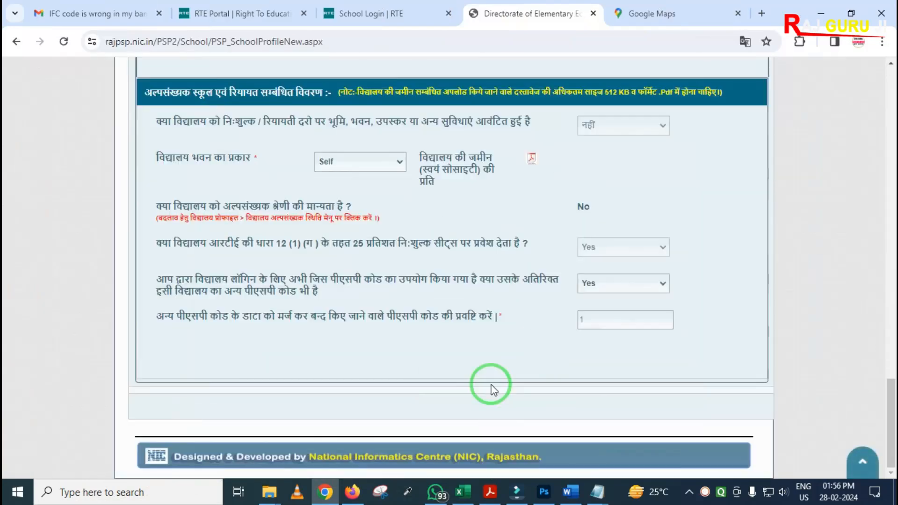
left_click_drag(378, 367, 608, 448)
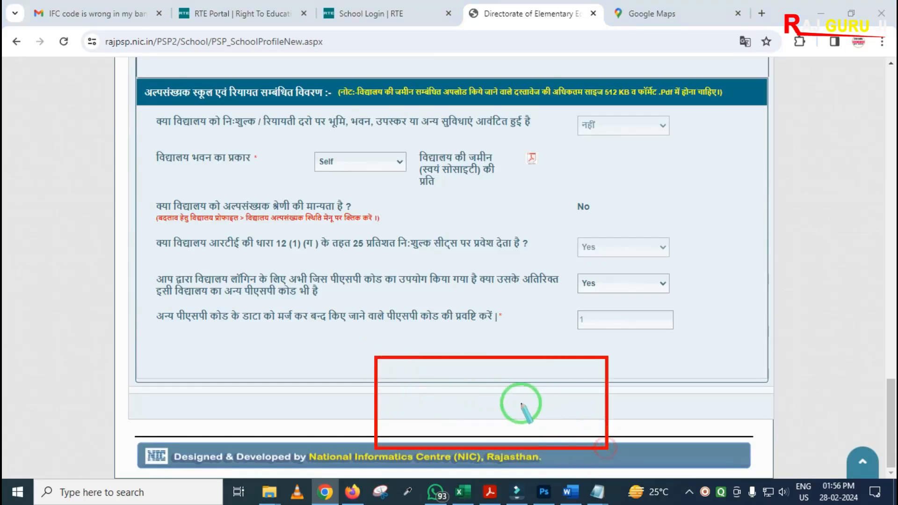
right_click(409, 383)
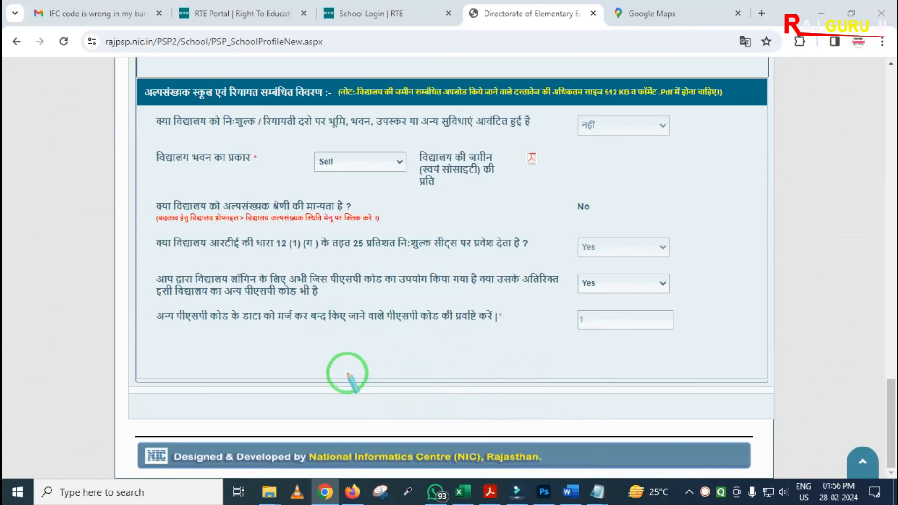
mouse_move(343, 338)
left_mouse_down()
mouse_move(381, 406)
mouse_move(567, 429)
left_mouse_up()
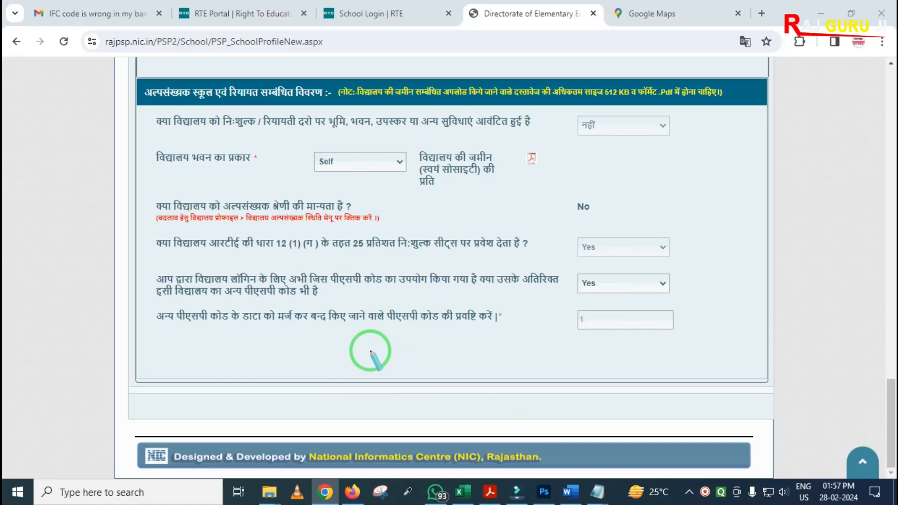
key("Escape")
scroll(370, 357, "up", 13)
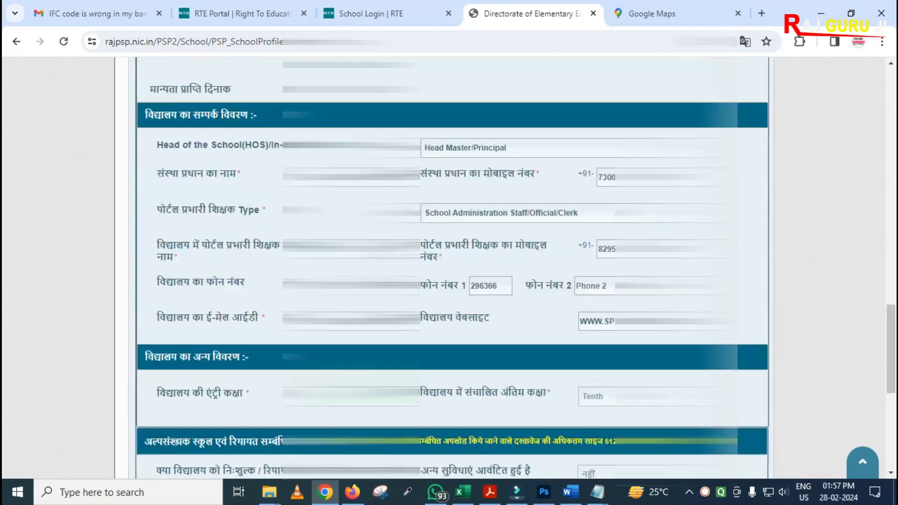
scroll(370, 356, "up", 20)
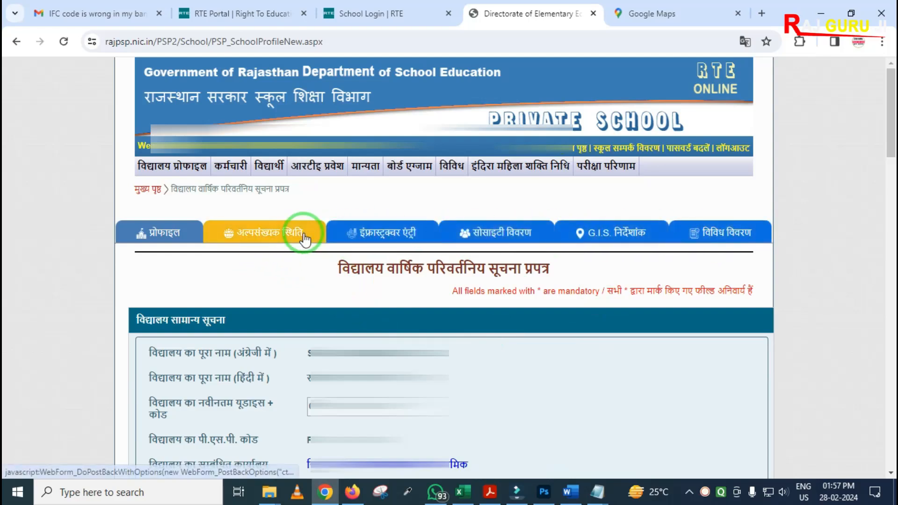
- Look over the school profile pages and open the school's minority status page, विद्यालय अल्पसंख्यक स्थिति
mouse_move(155, 172)
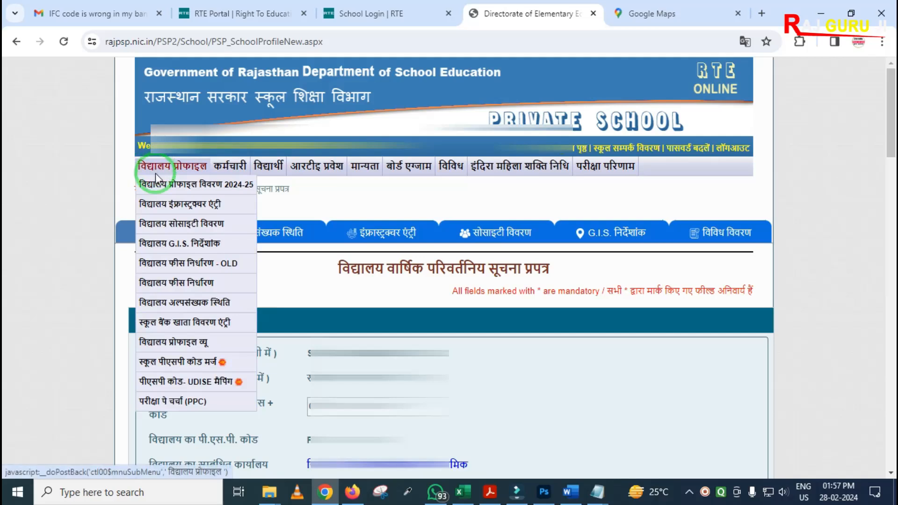
left_click(290, 275)
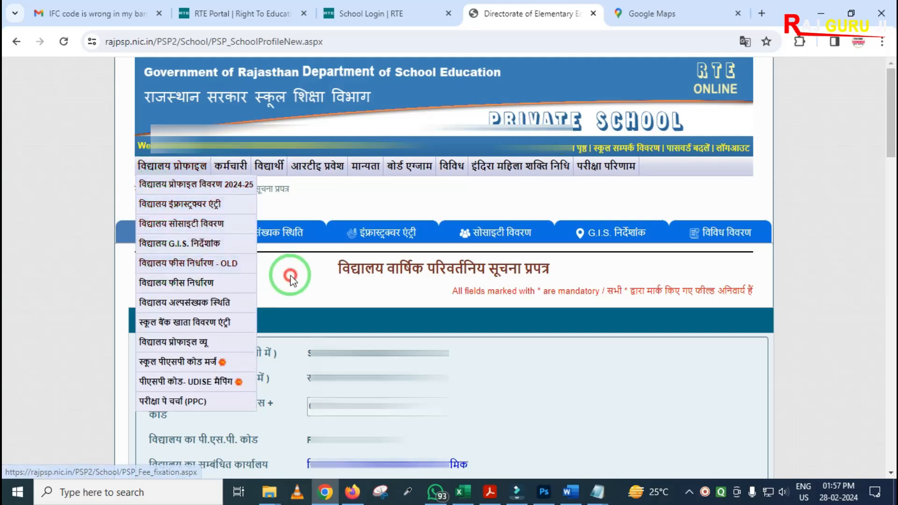
left_click(271, 241)
left_click(271, 241)
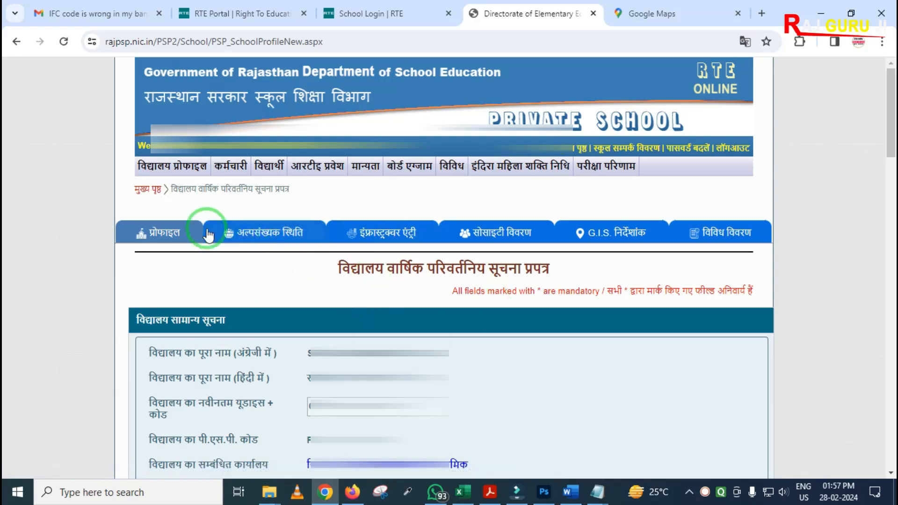
mouse_move(183, 166)
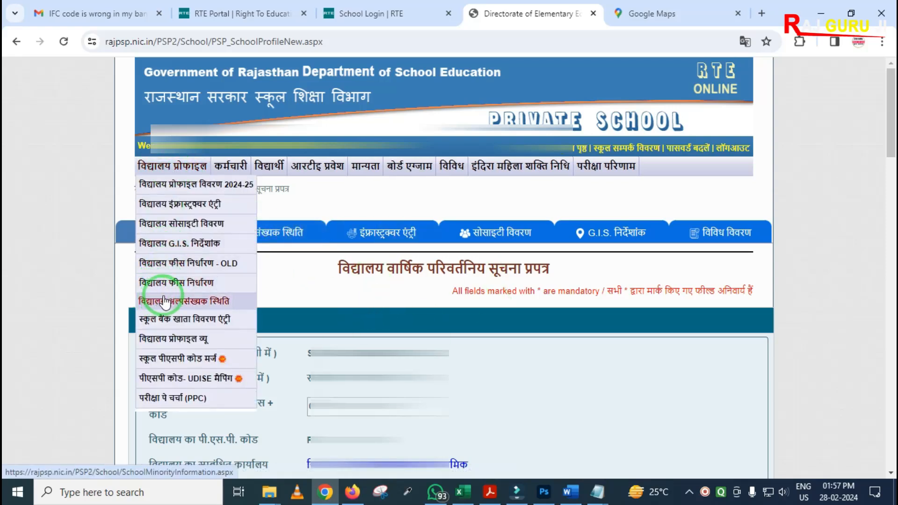
left_click(195, 306)
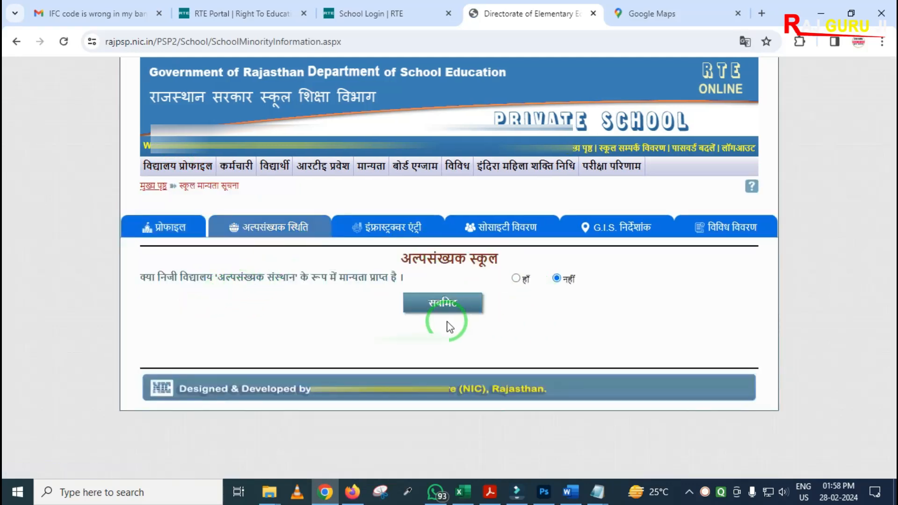
- Open विद्यालय इंफ्रास्ट्रक्चर एंट्री and bring up the list of school profile pages again
mouse_move(161, 166)
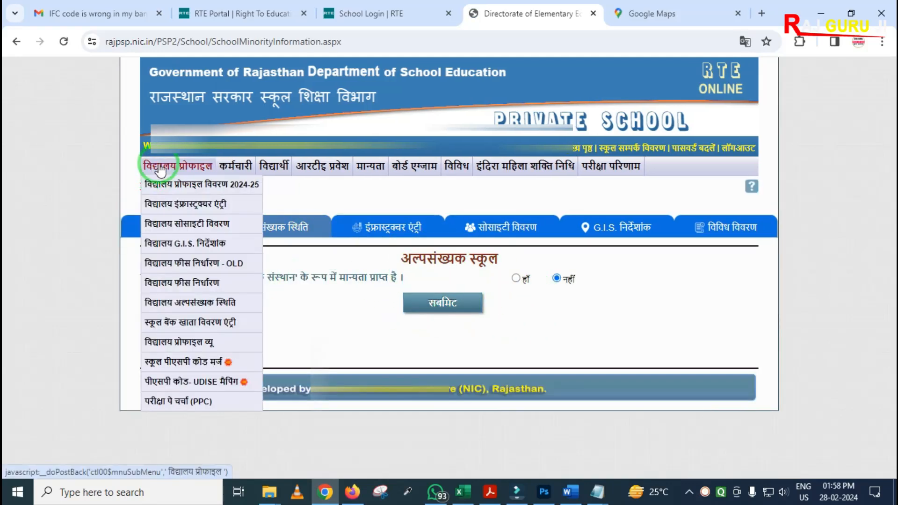
left_click(188, 206)
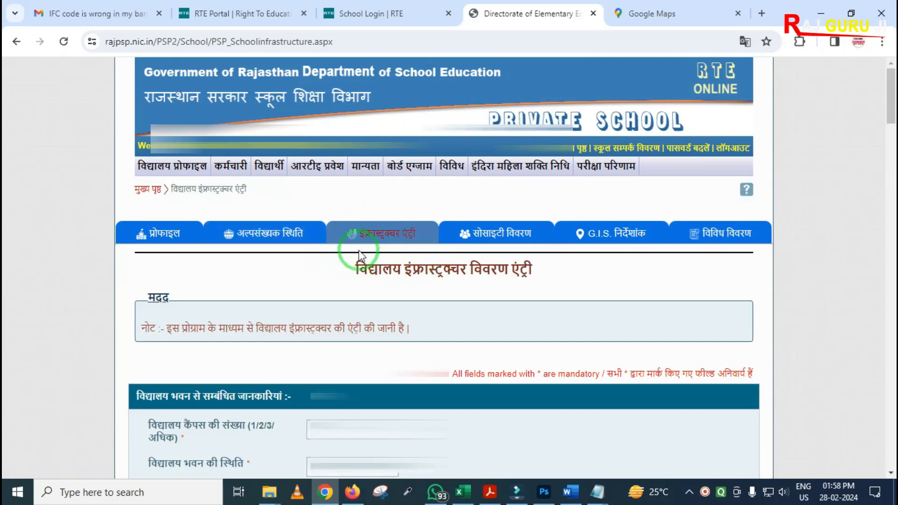
mouse_move(170, 166)
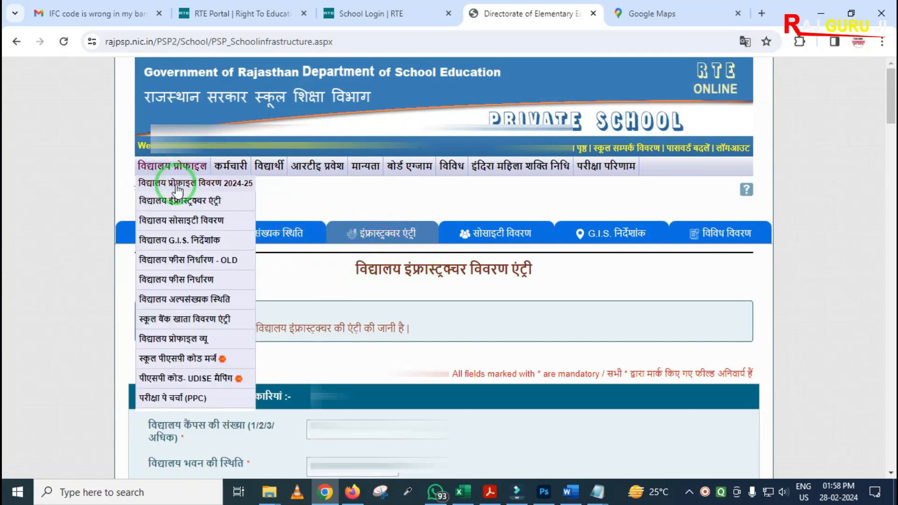